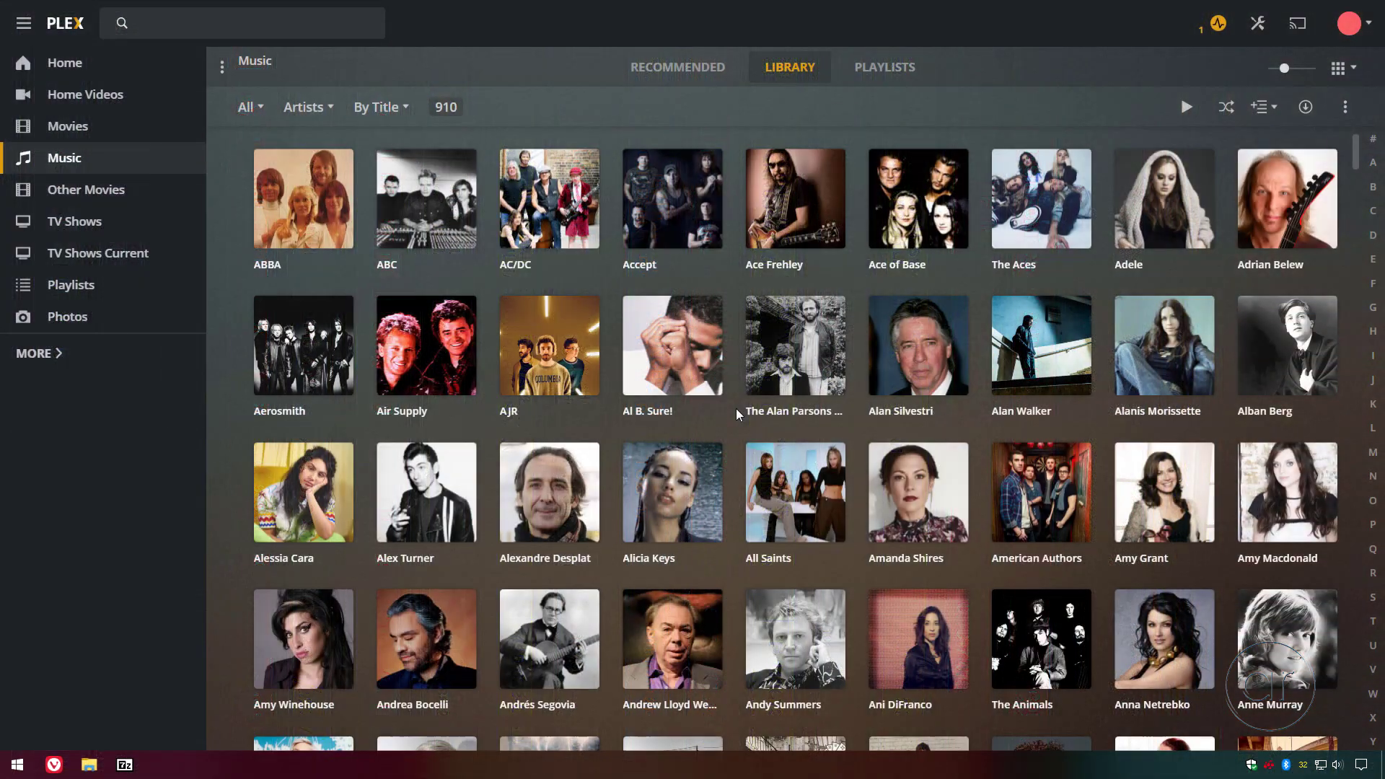
In Plex, go from the AC/DC artist page to the Back in Black album page
{"action": "left_click", "coordinate": [544, 238]}
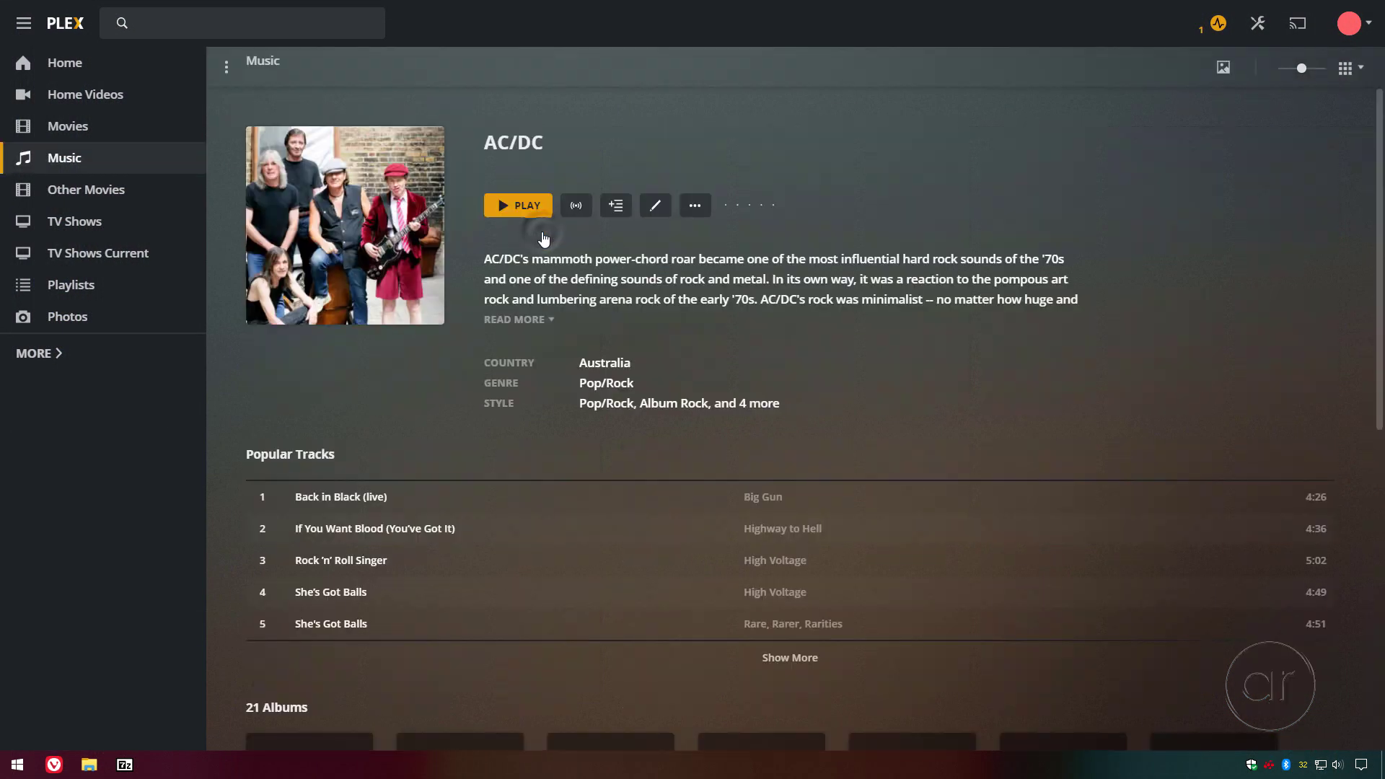
{"action": "scroll", "coordinate": [542, 231], "scroll_direction": "down", "scroll_amount": 8}
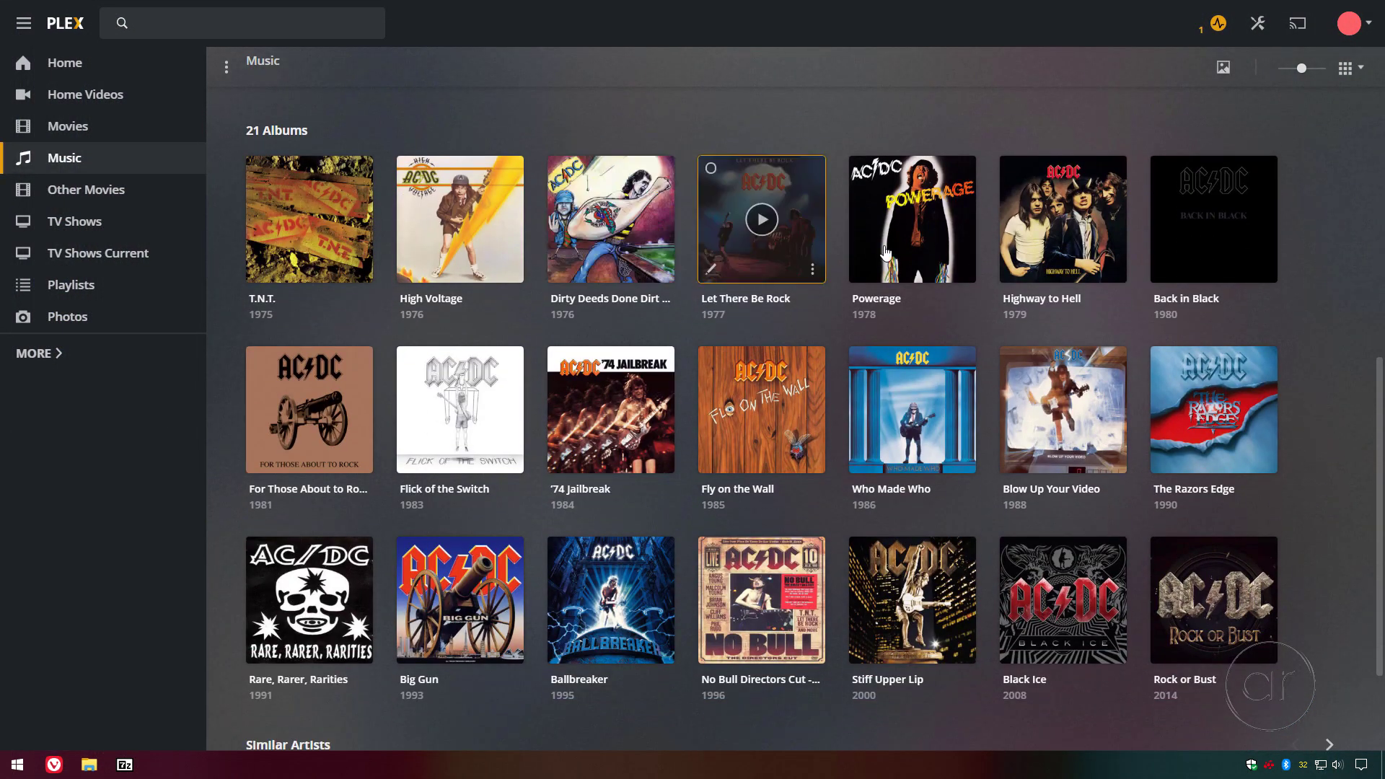
{"action": "left_click", "coordinate": [1220, 204]}
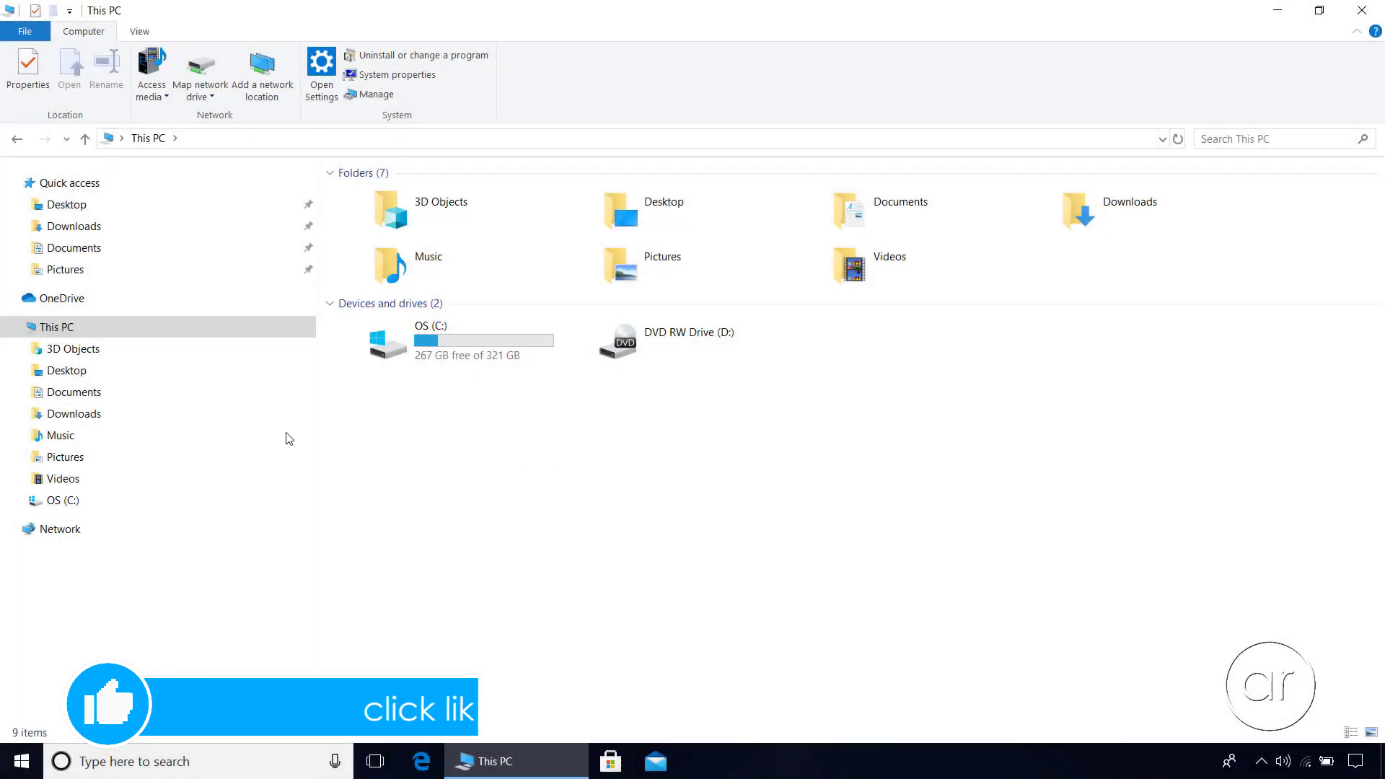
Expand Documents and AC_DC, browse Ballbreaker and Black Ice, and end in Back in Black
{"action": "left_click", "coordinate": [17, 392]}
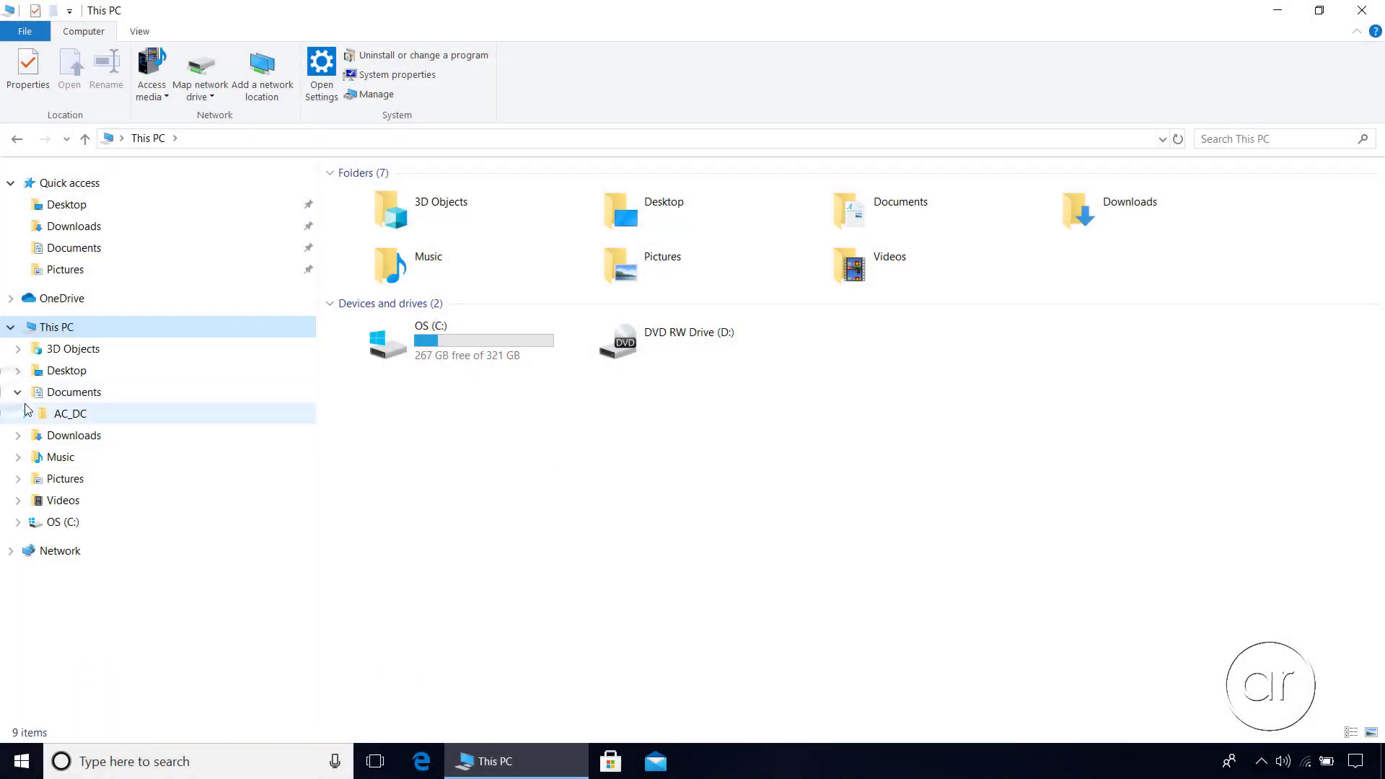
{"action": "left_click", "coordinate": [27, 416]}
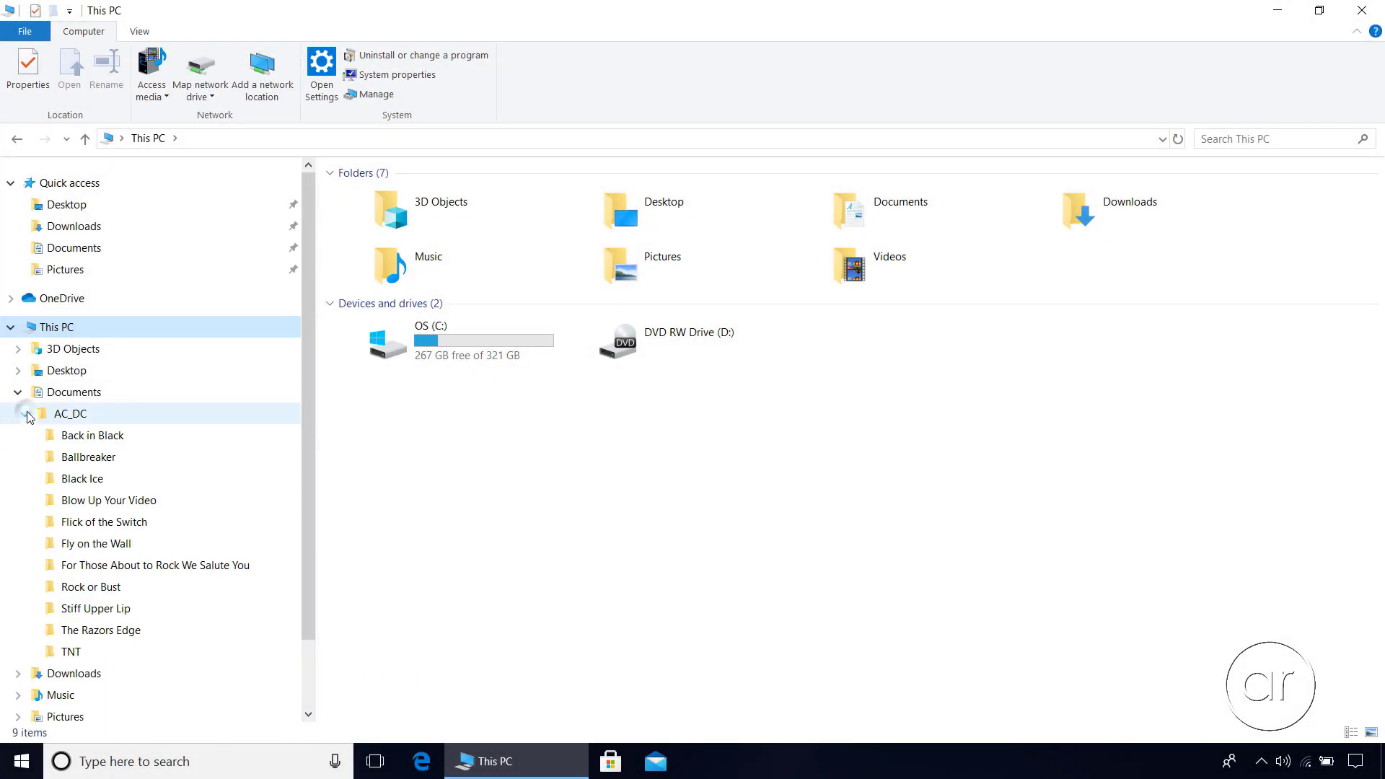
{"action": "left_click", "coordinate": [86, 437]}
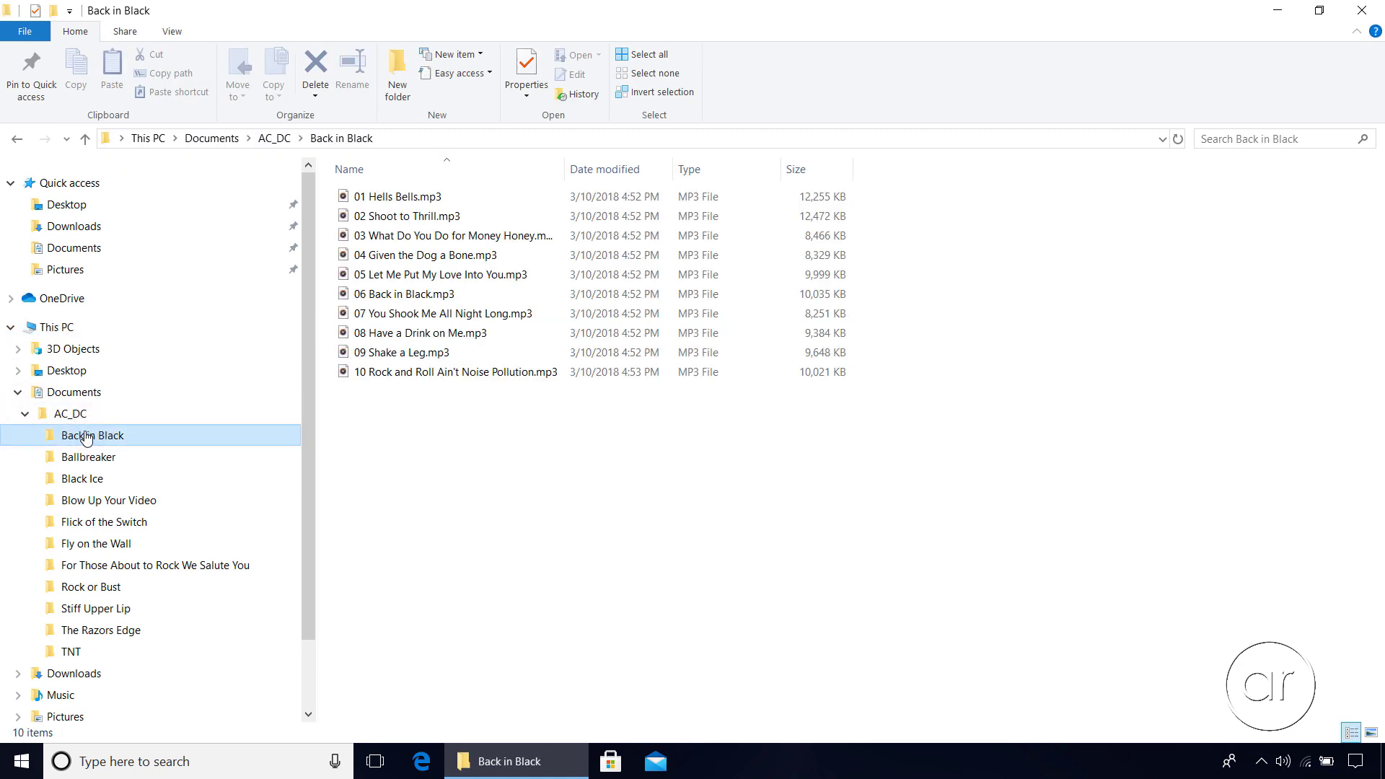
{"action": "left_click", "coordinate": [77, 456]}
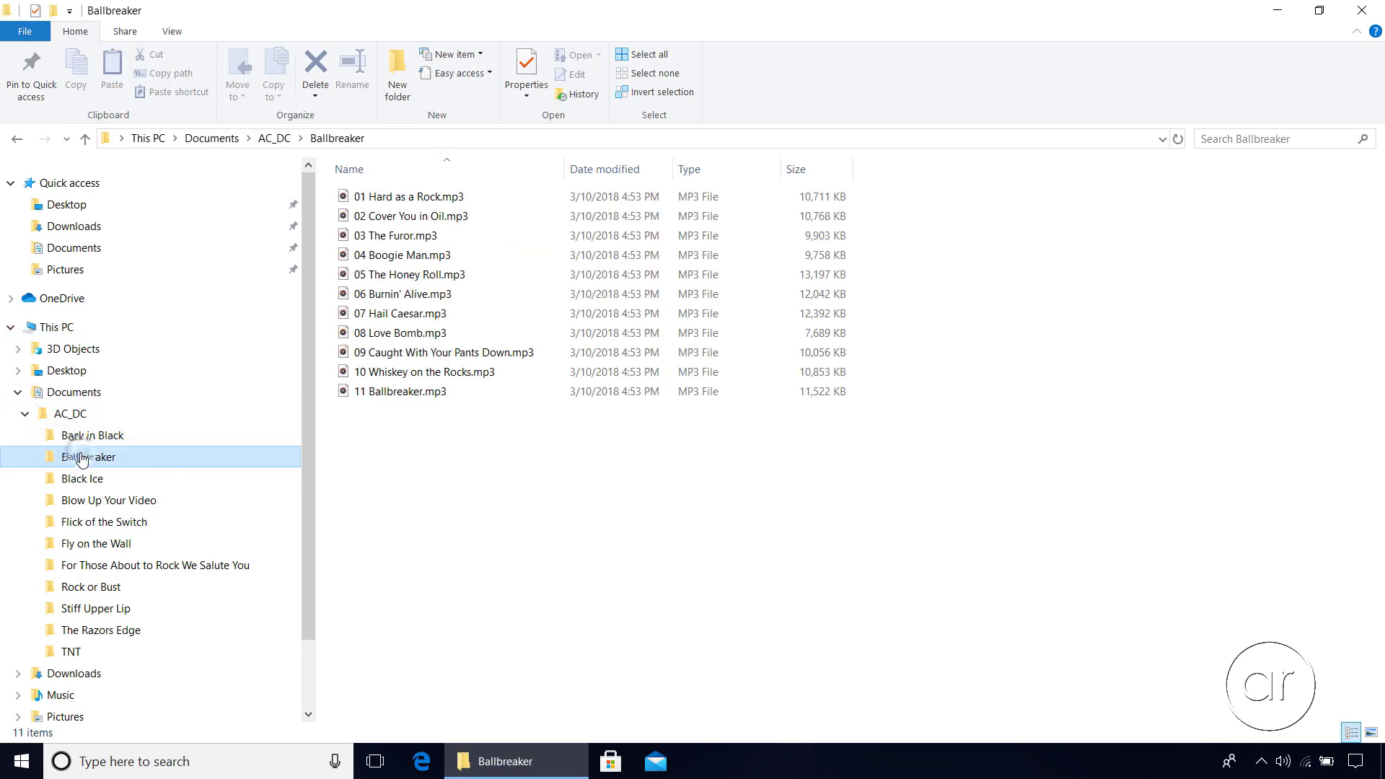
{"action": "left_click", "coordinate": [82, 479]}
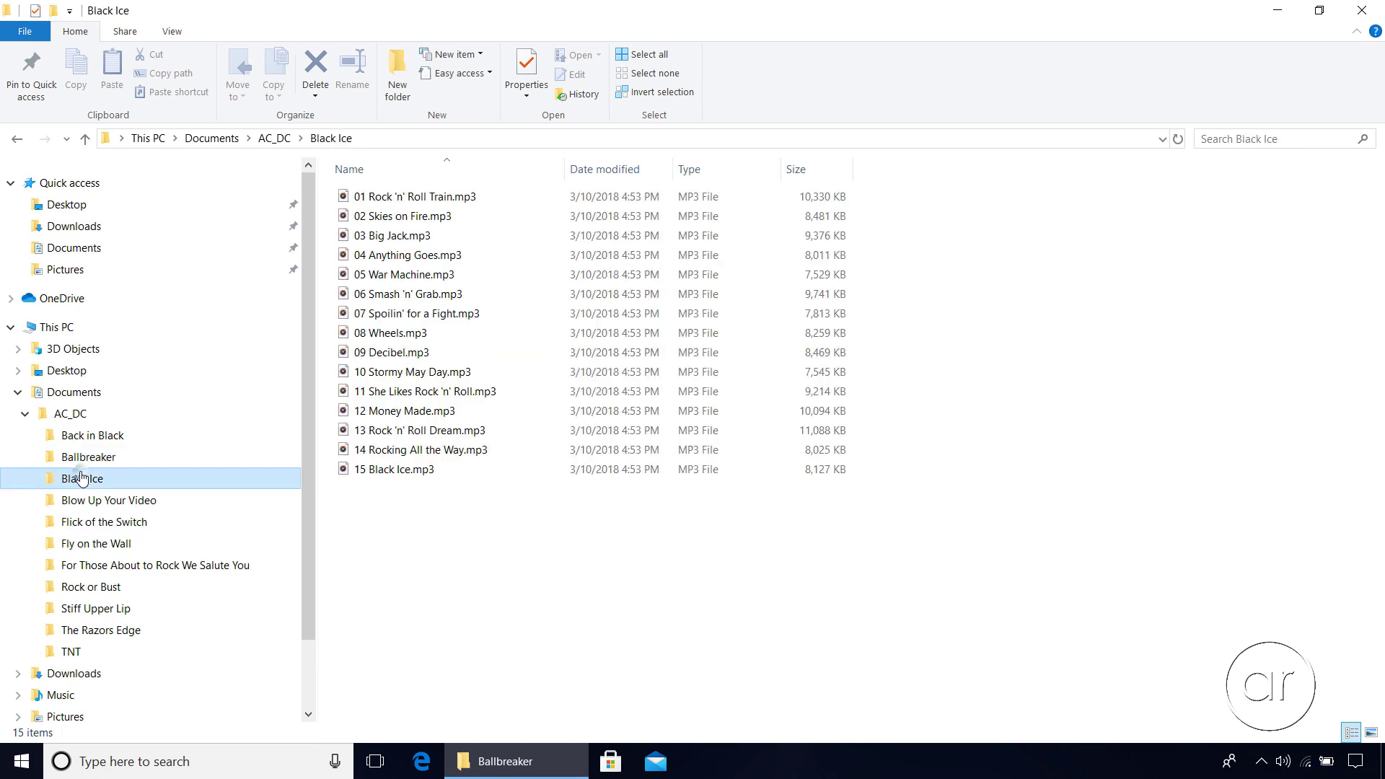
{"action": "left_click", "coordinate": [88, 434]}
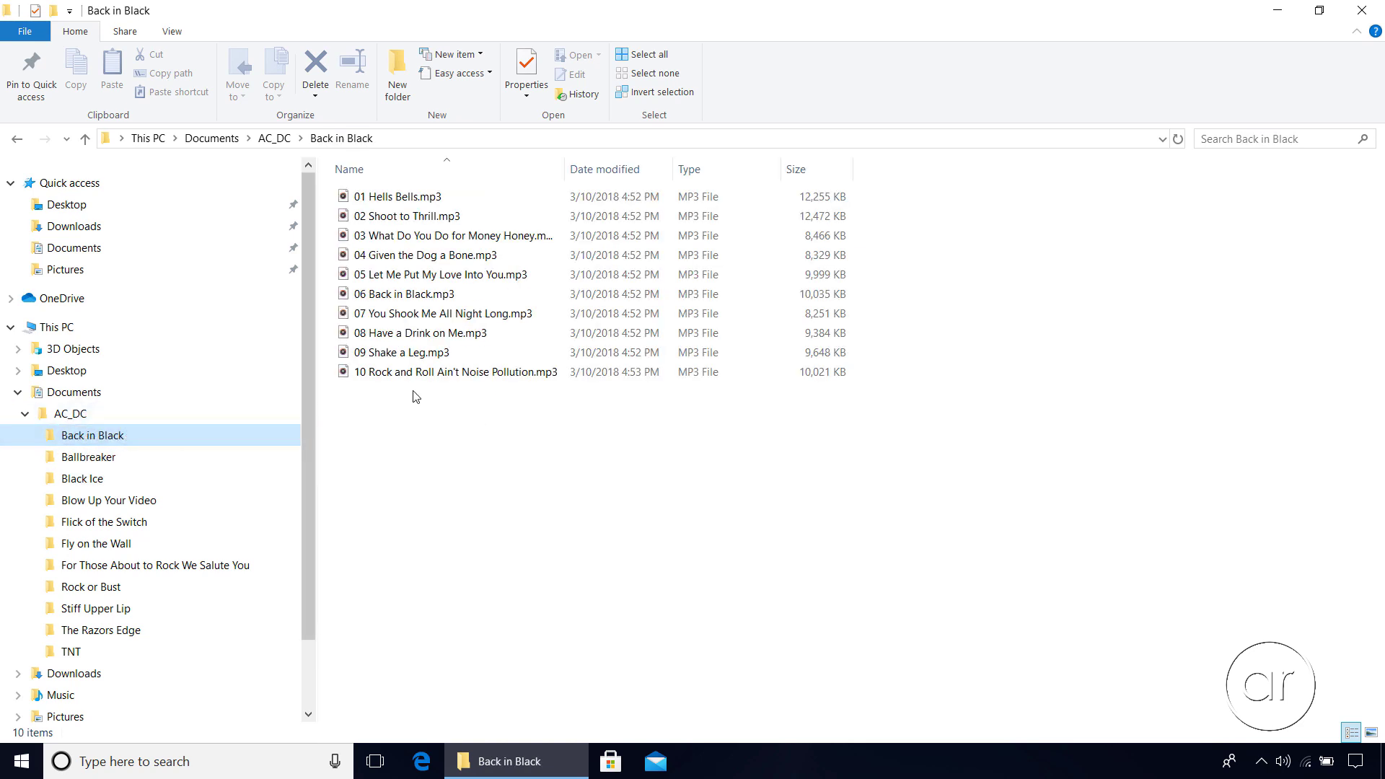
{"action": "right_click", "coordinate": [479, 372]}
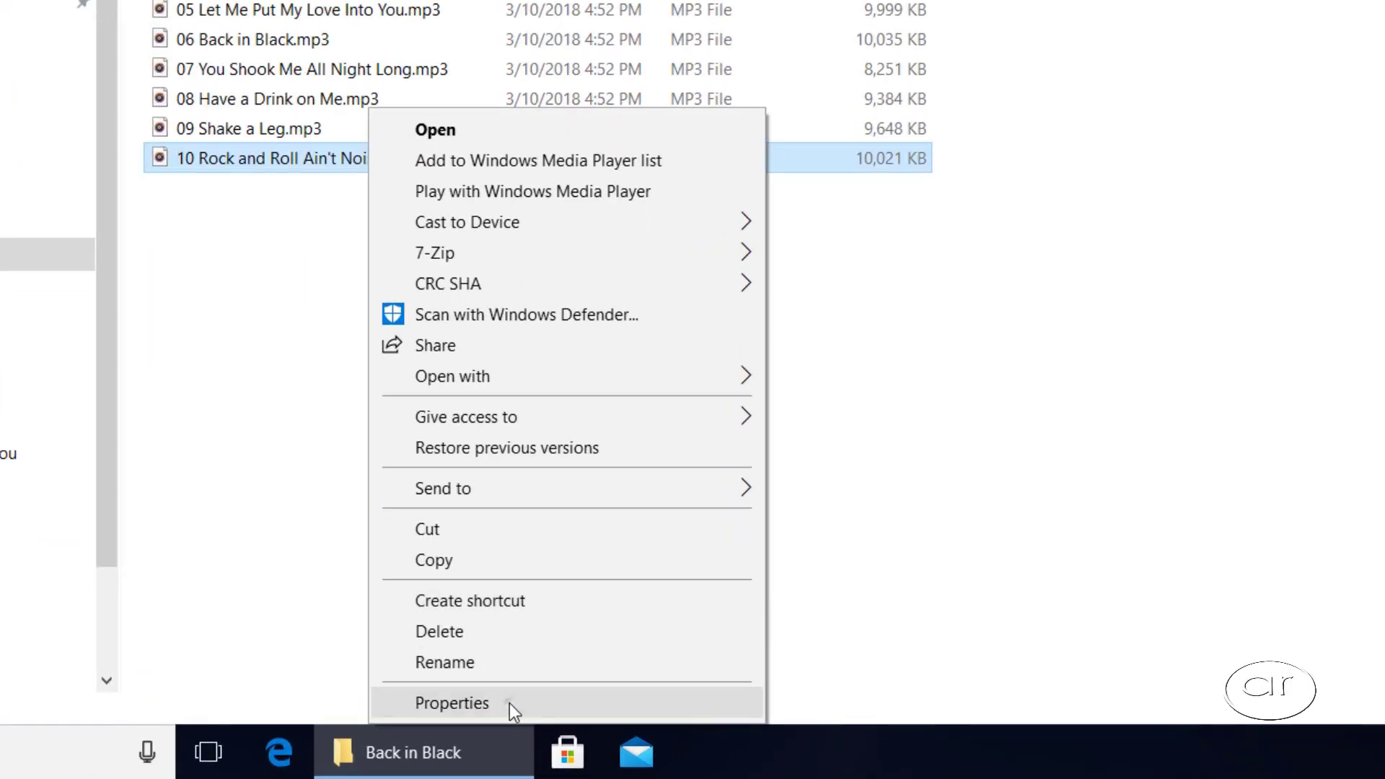
{"action": "left_click", "coordinate": [566, 728]}
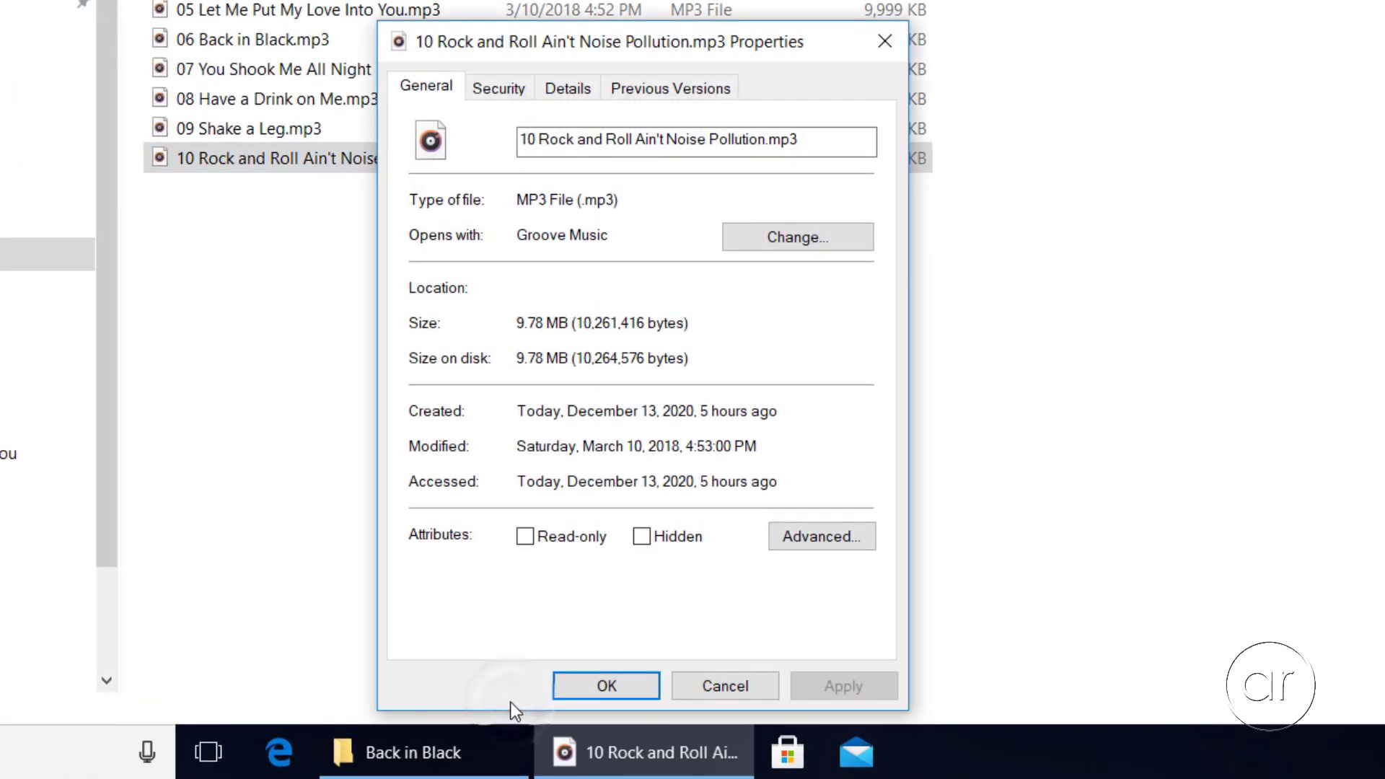
{"action": "left_click", "coordinate": [564, 99]}
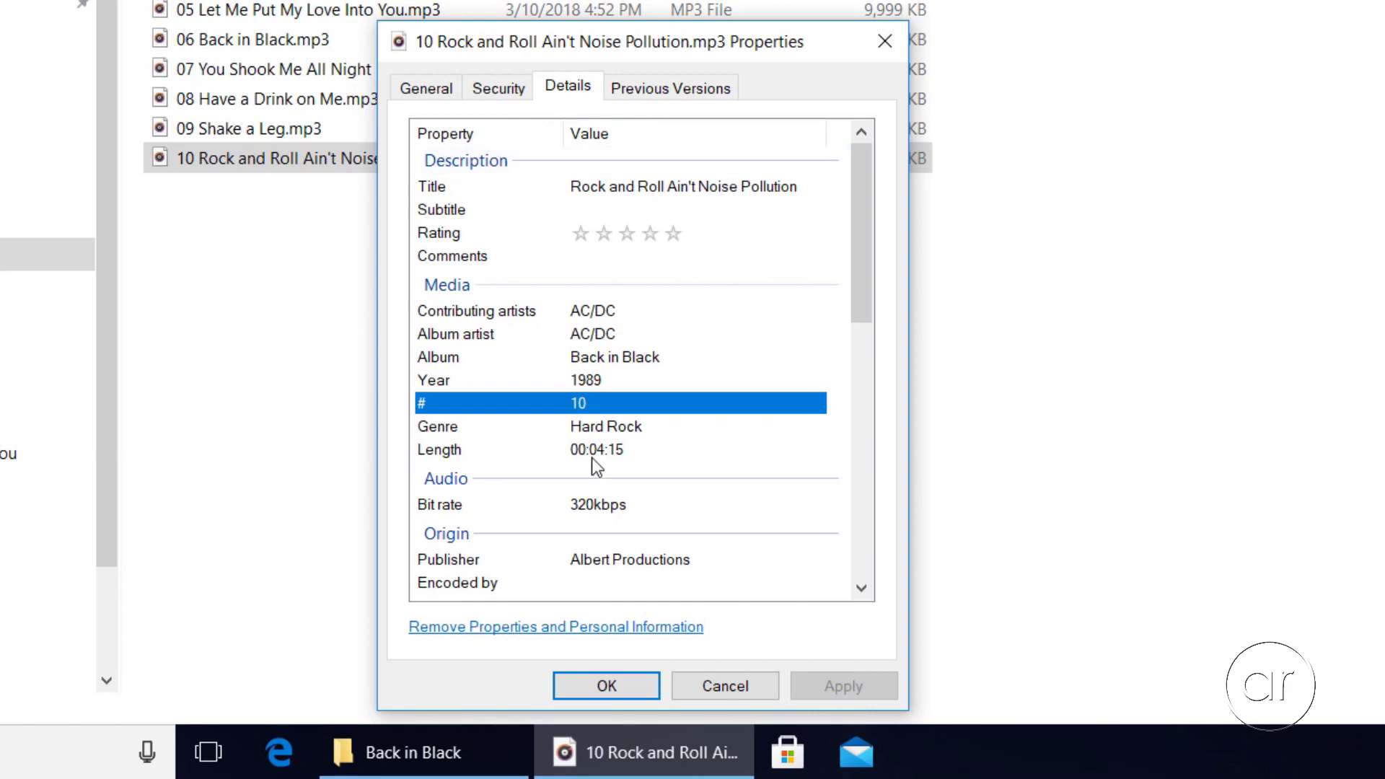
{"action": "left_click", "coordinate": [613, 513]}
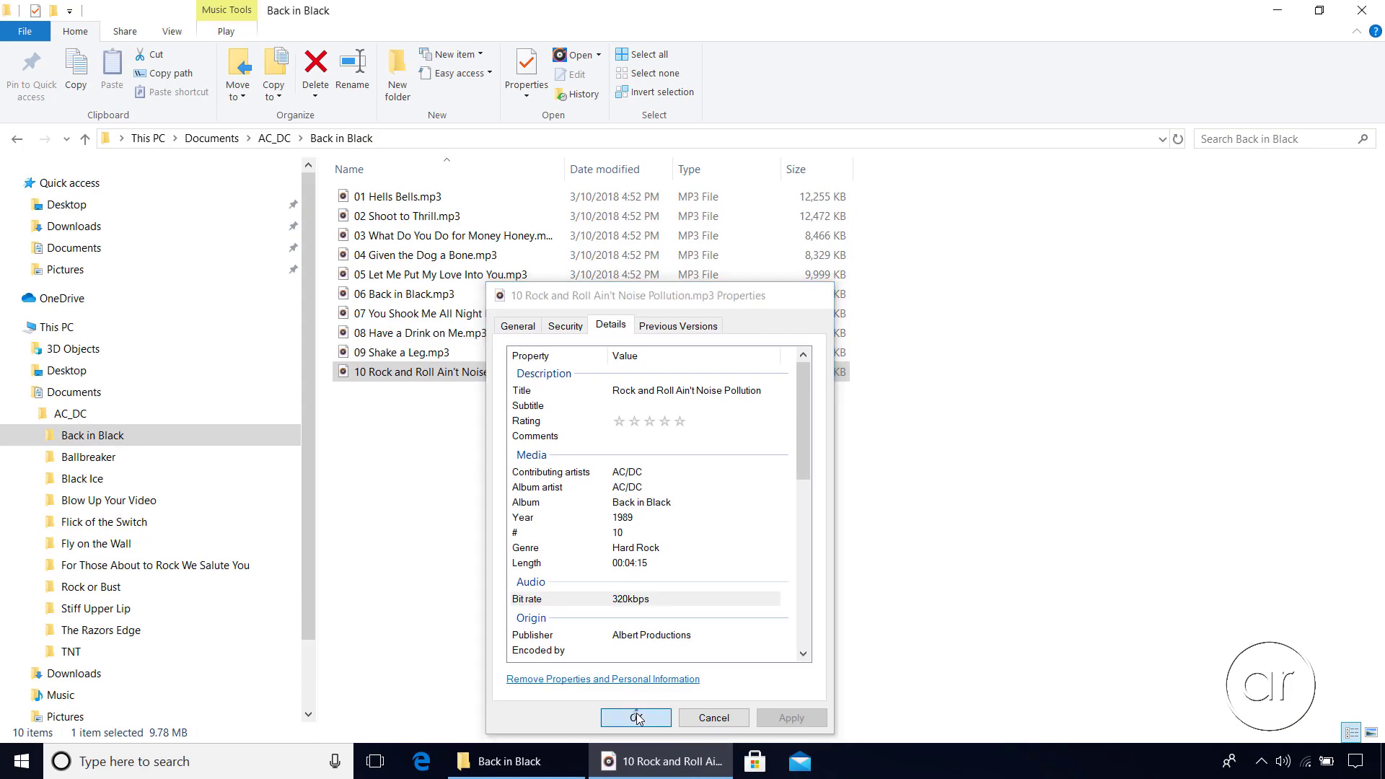
{"action": "left_click", "coordinate": [606, 684]}
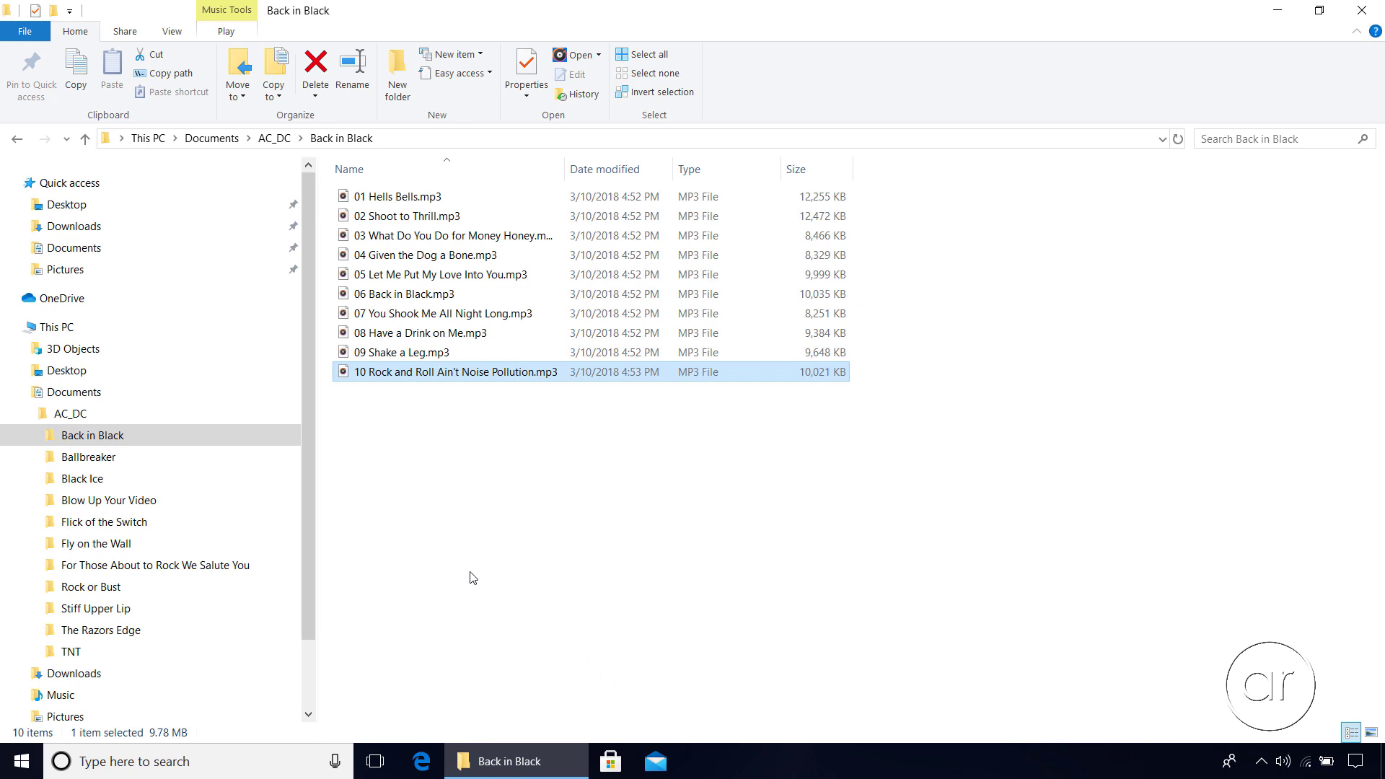
Set Back in Black's Properties 'Optimize this folder for' option to Music
{"action": "right_click", "coordinate": [242, 439]}
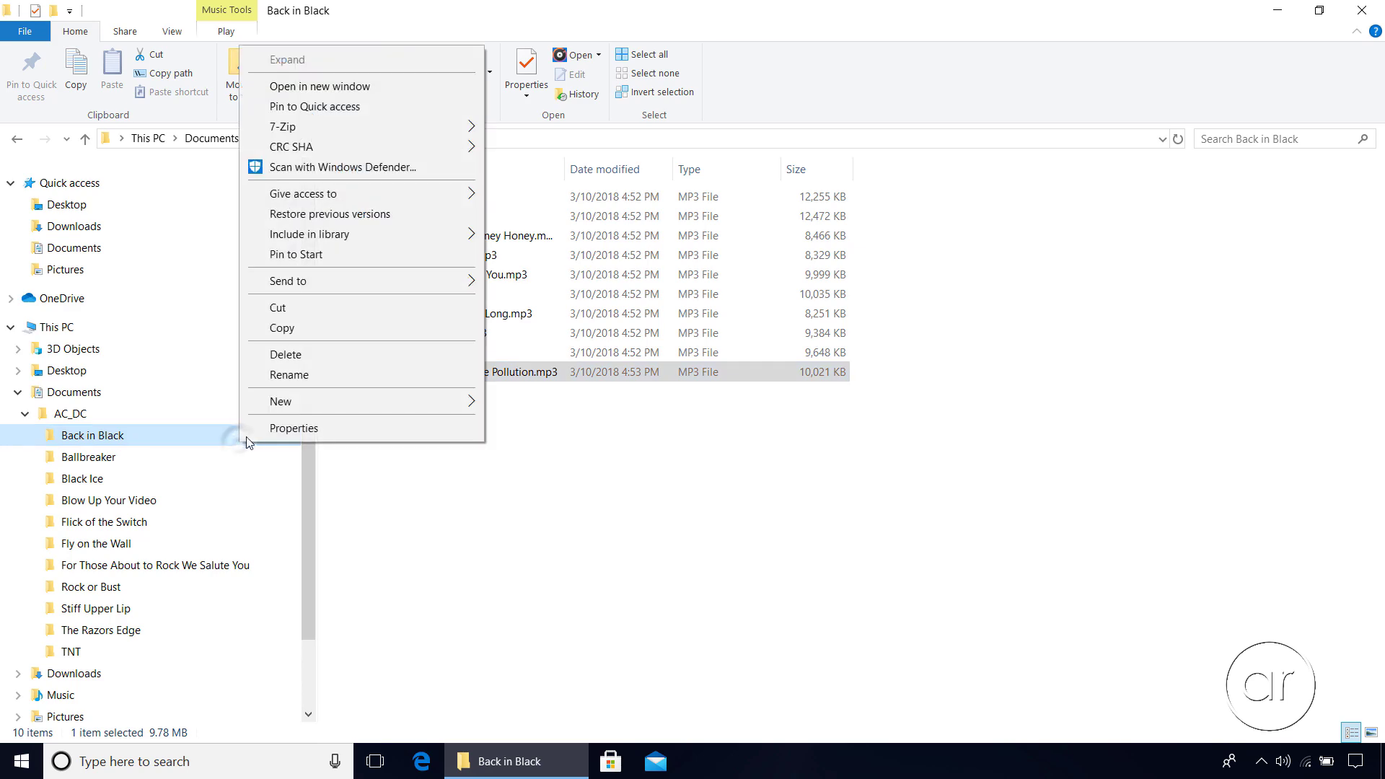
{"action": "left_click", "coordinate": [276, 426]}
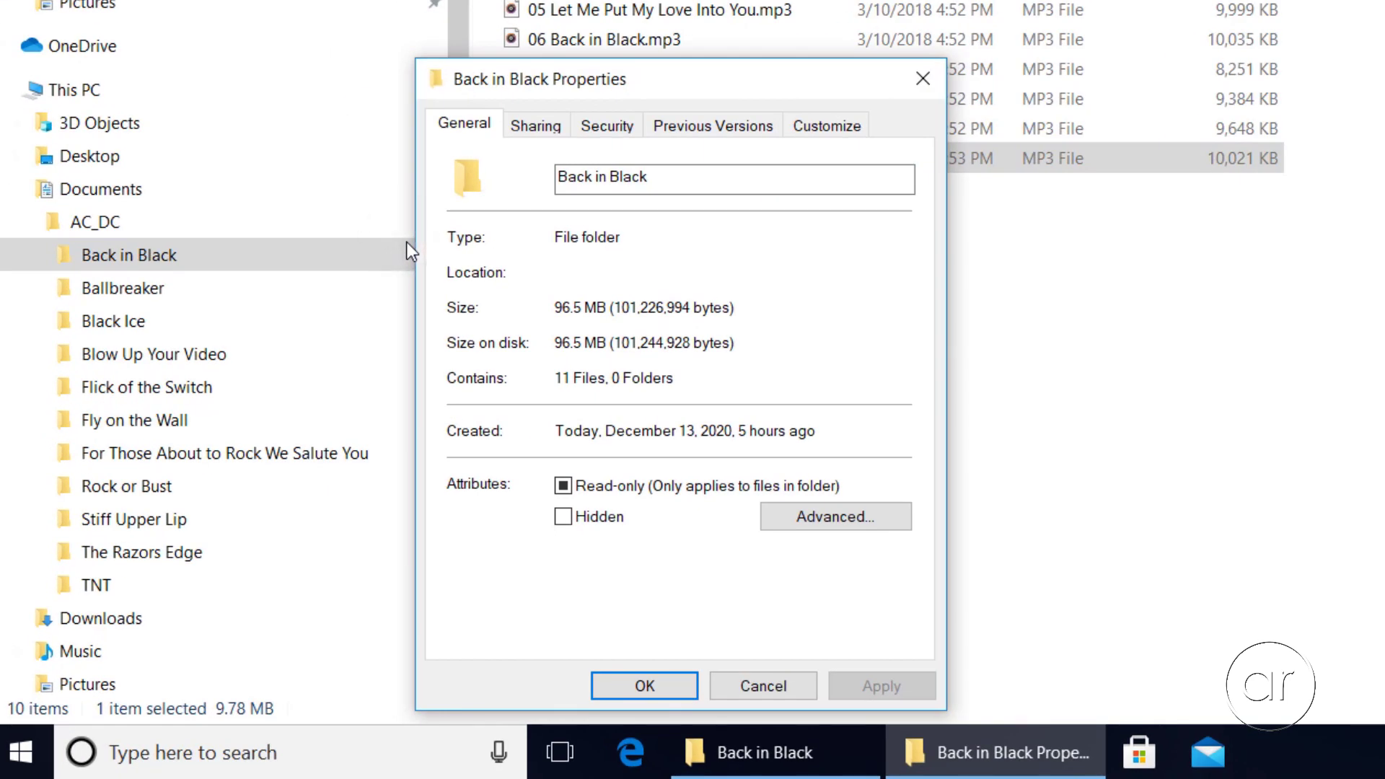
{"action": "left_click", "coordinate": [822, 125]}
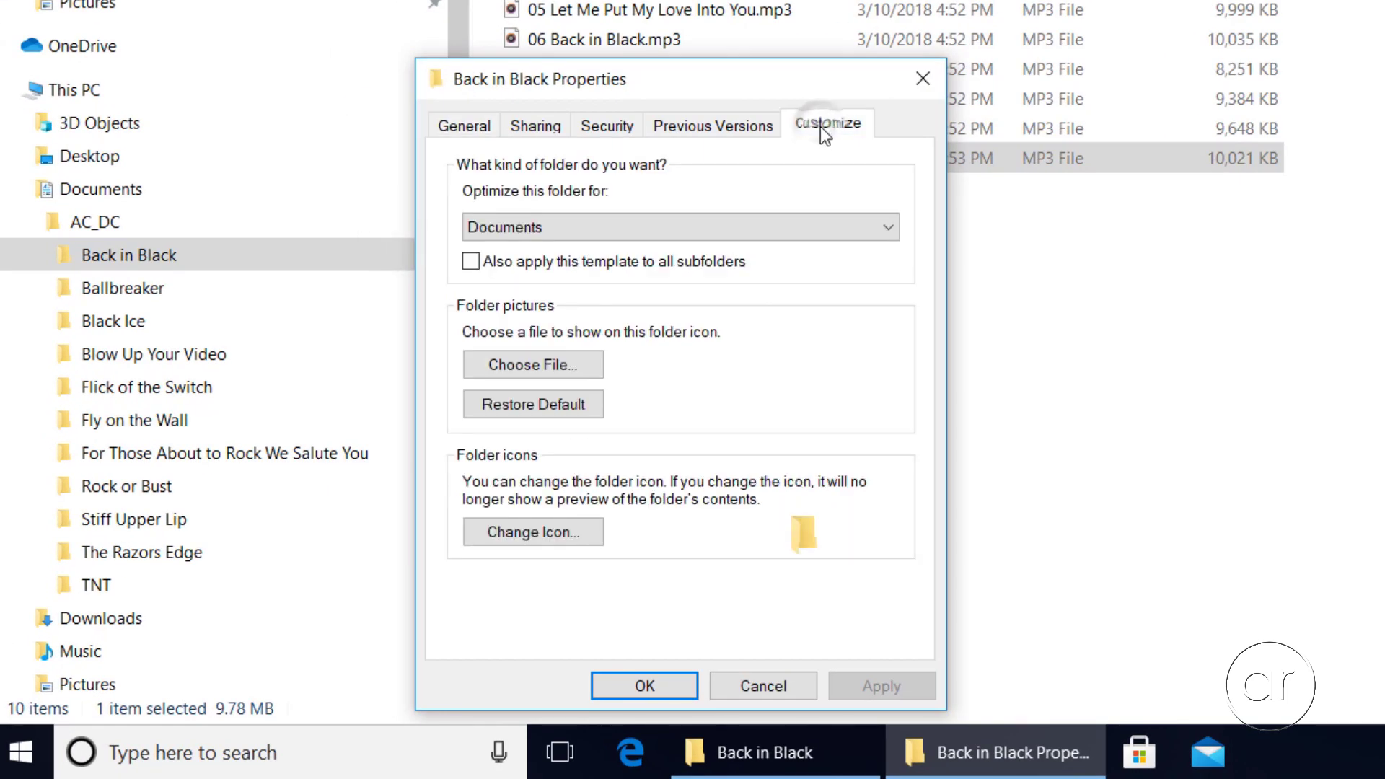
{"action": "left_click", "coordinate": [667, 224]}
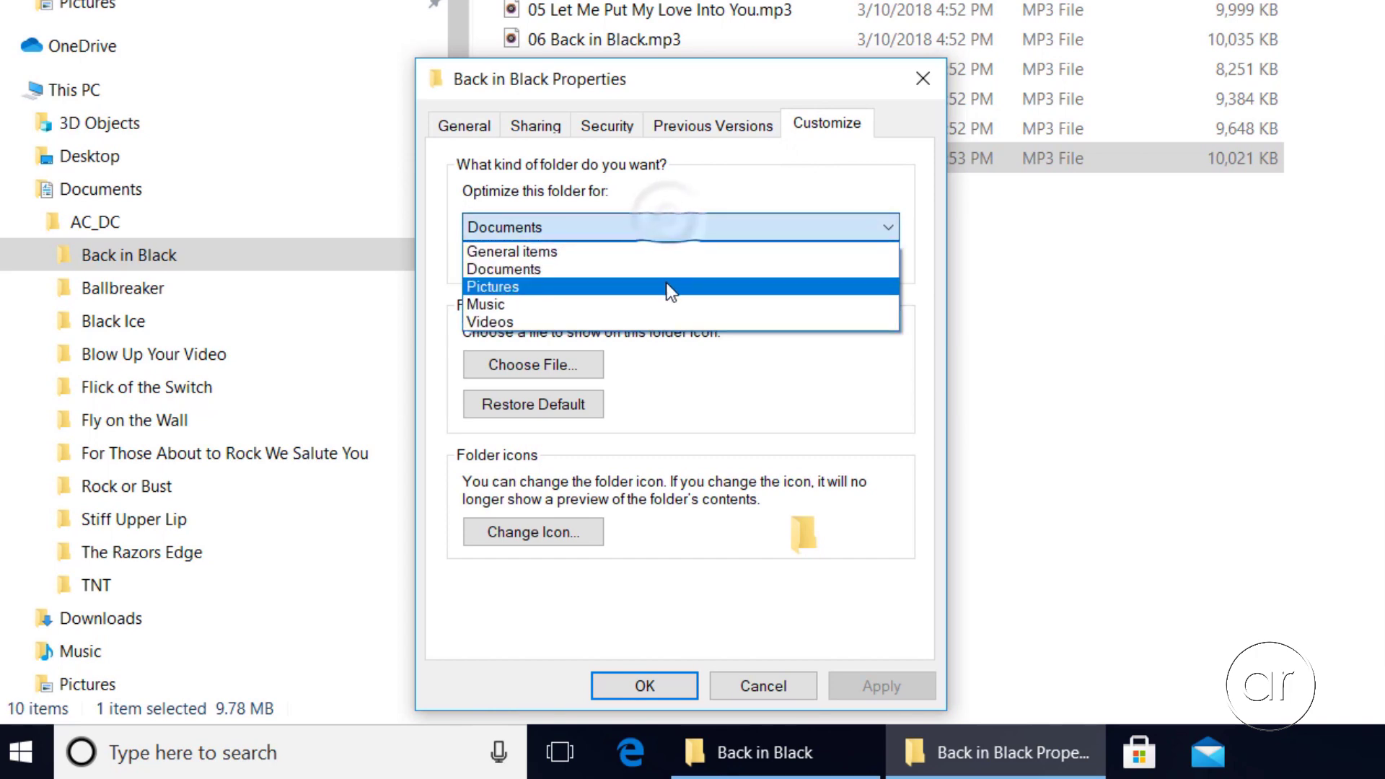
{"action": "left_click", "coordinate": [670, 304]}
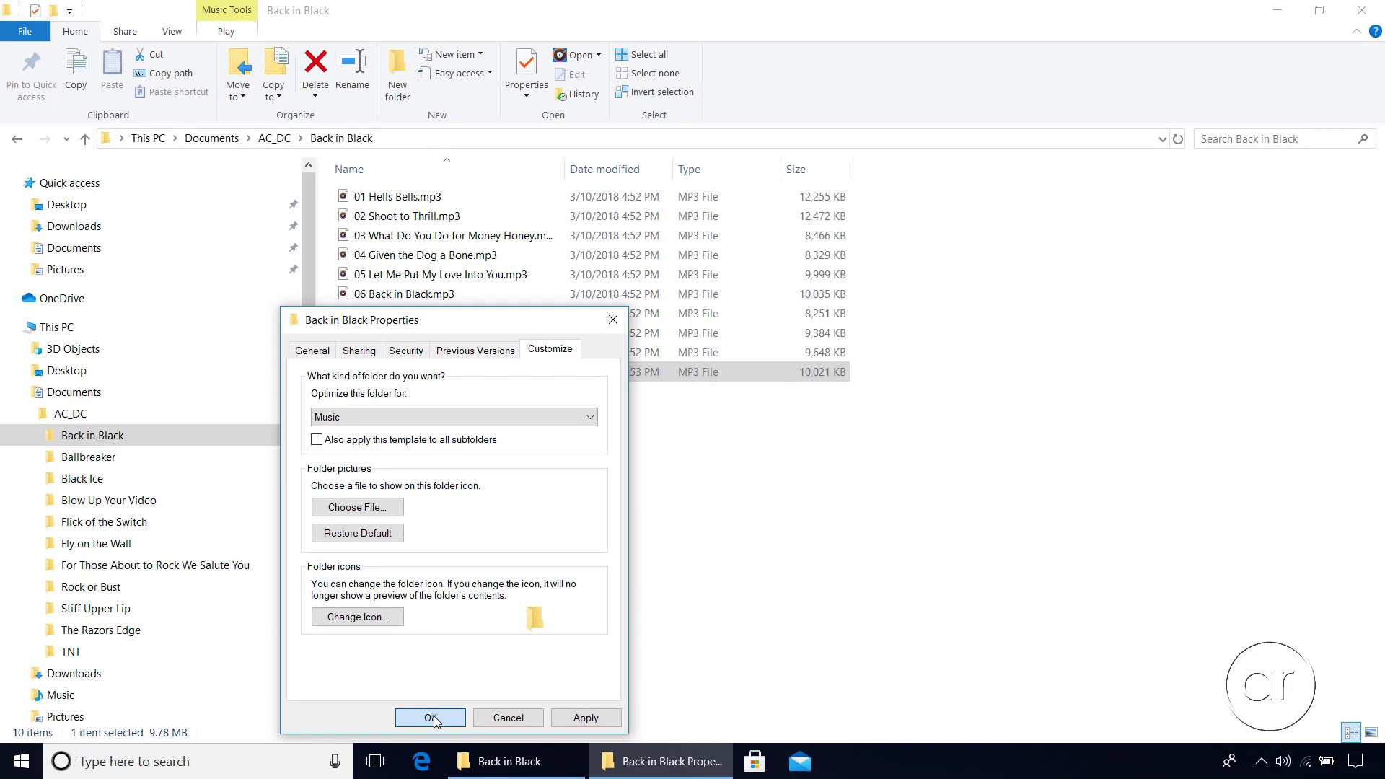
{"action": "left_click", "coordinate": [644, 685]}
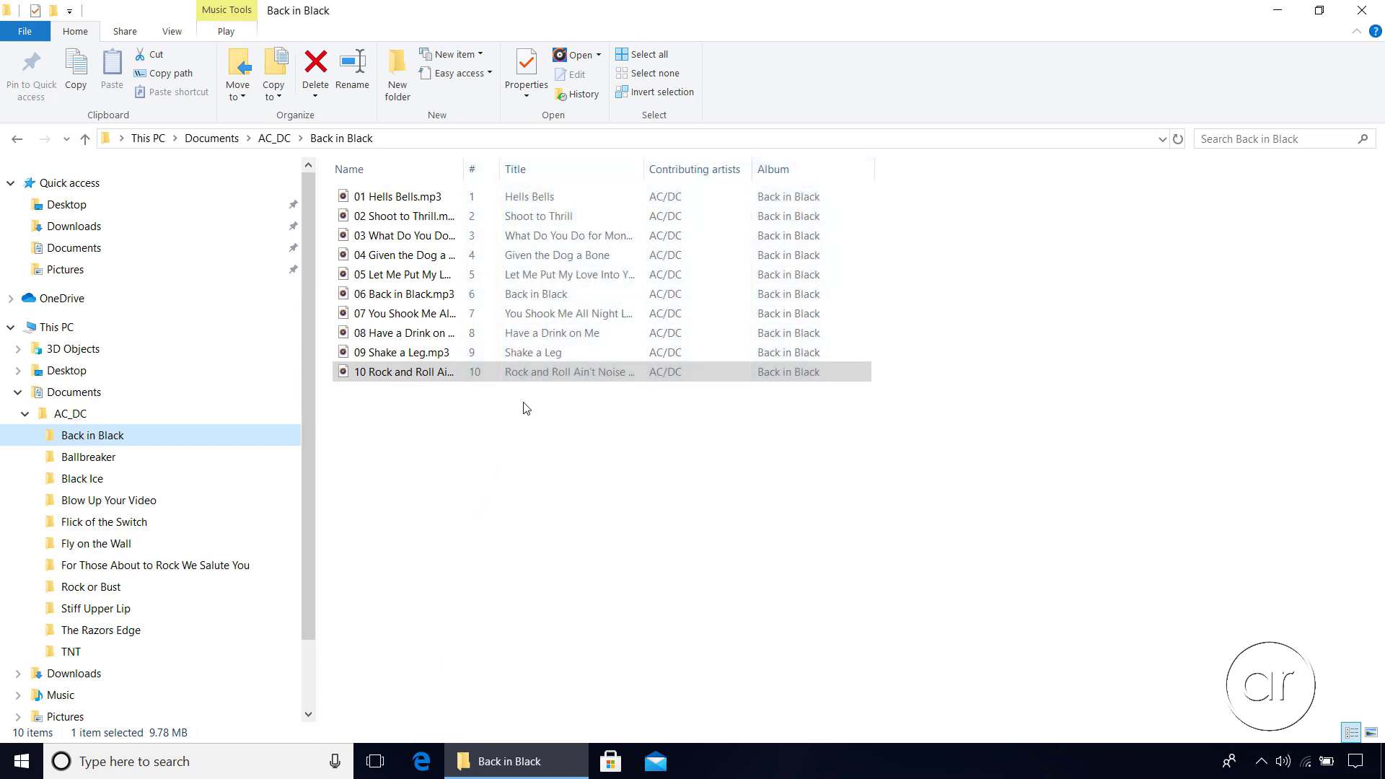
Add the Bit rate column to the Back in Black track list from the View tab
{"action": "left_click", "coordinate": [173, 32]}
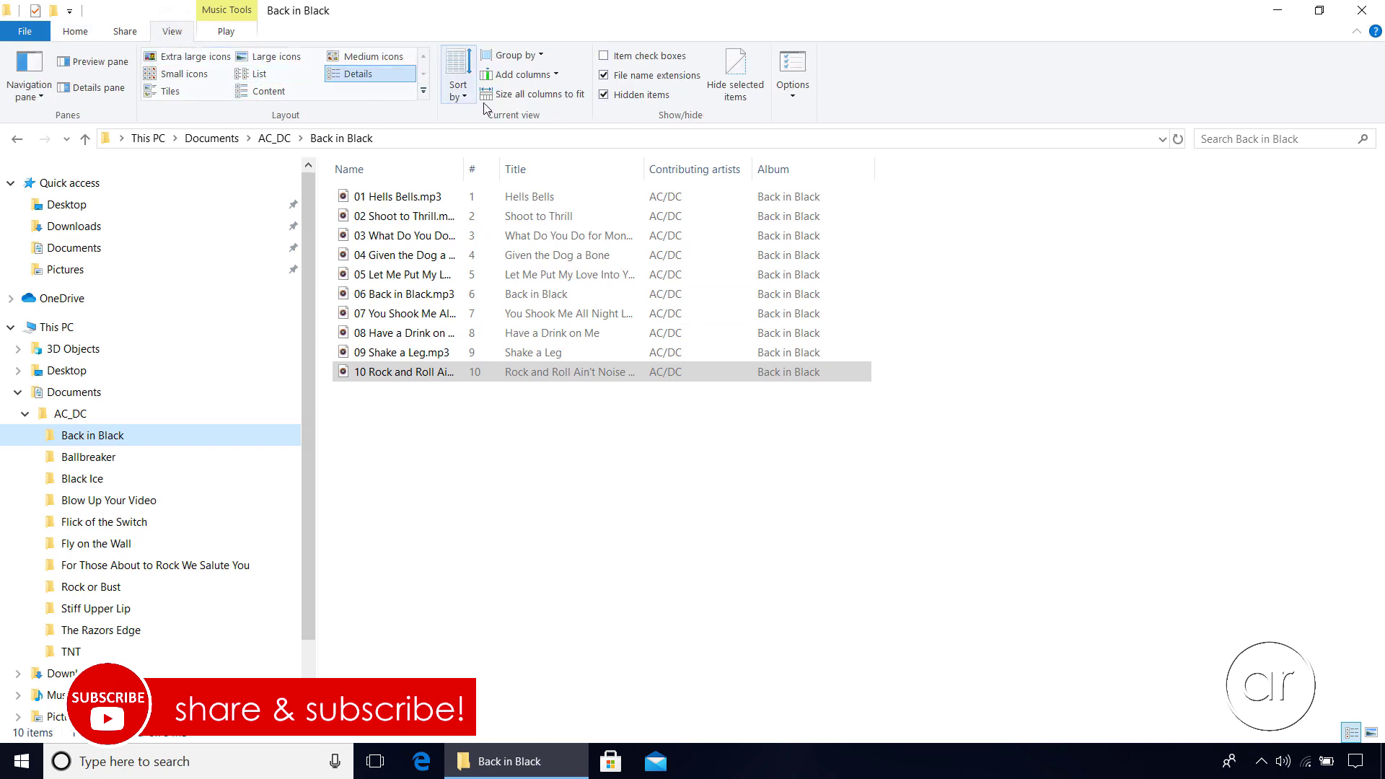
{"action": "left_click", "coordinate": [557, 75]}
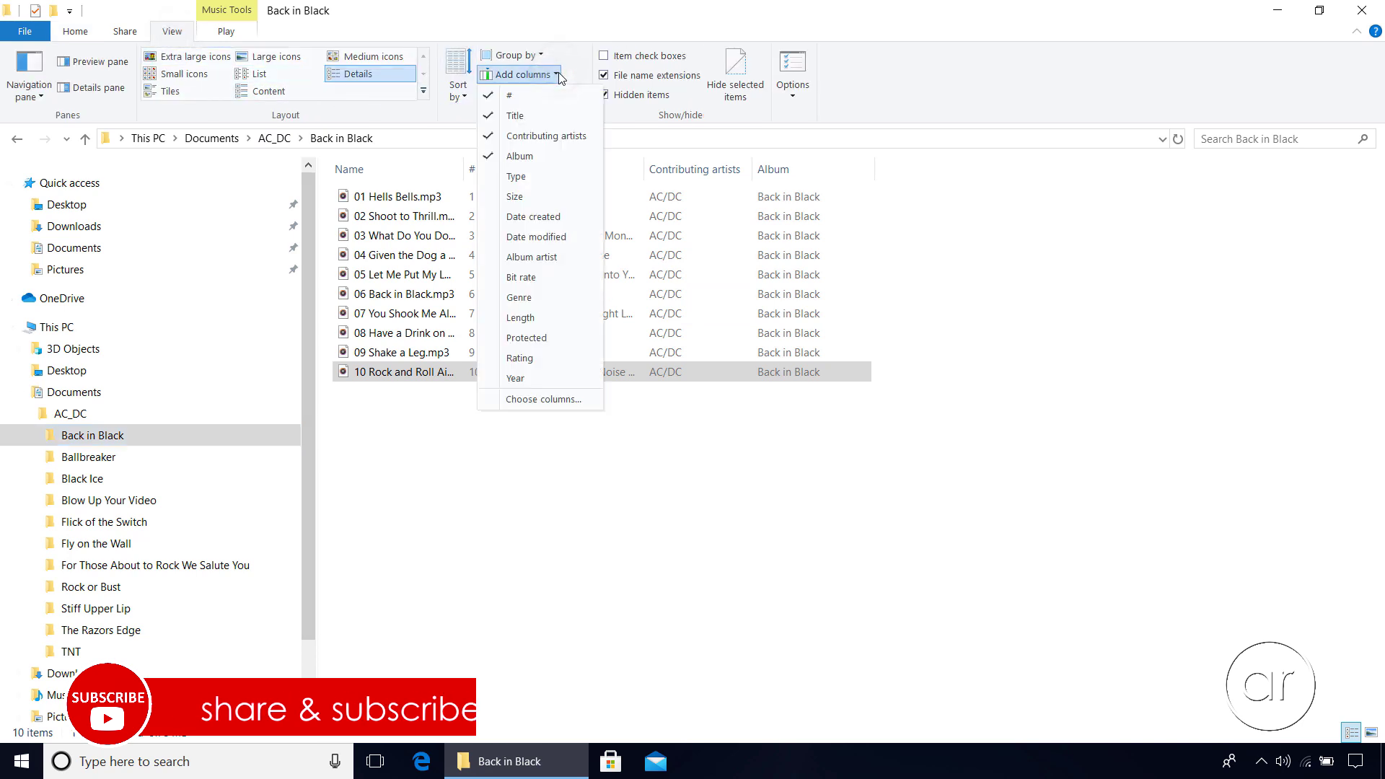
{"action": "left_click", "coordinate": [544, 278]}
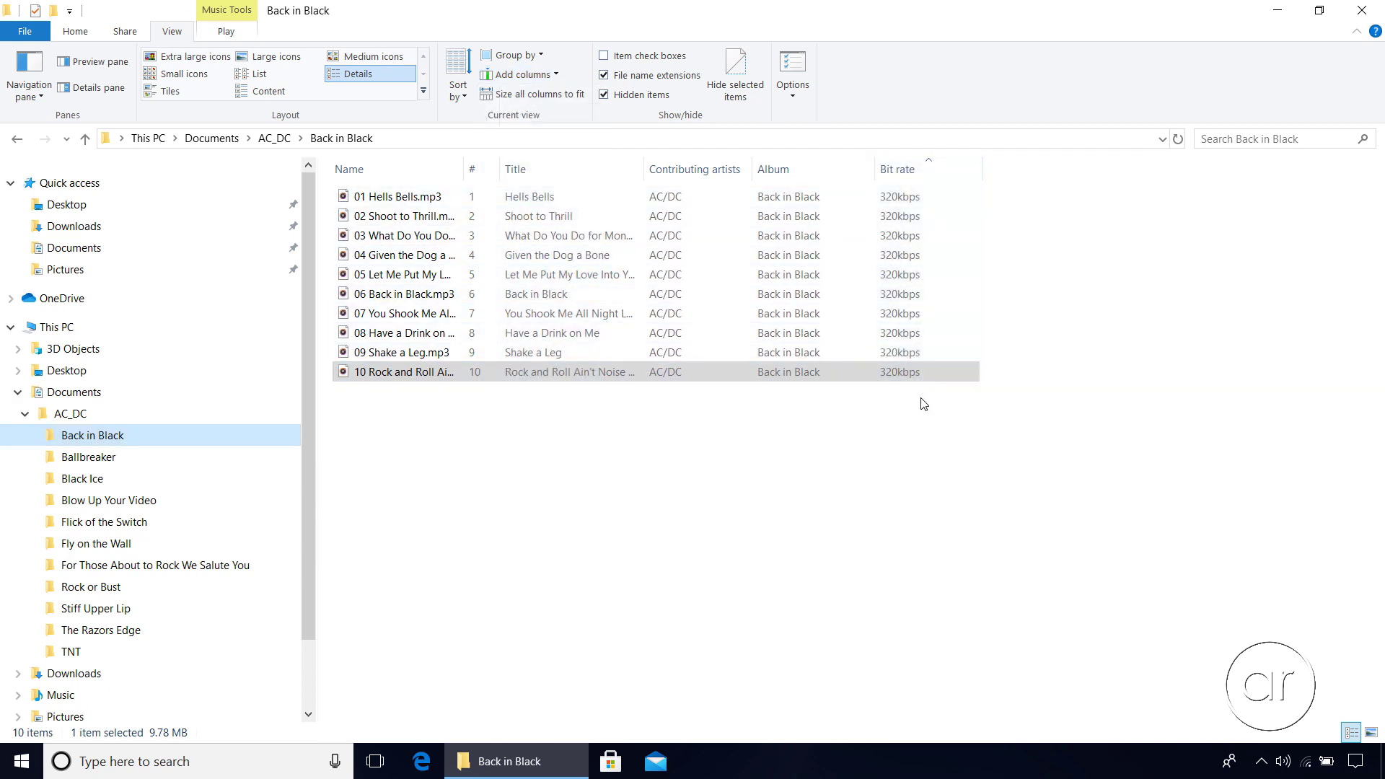
Browse Ballbreaker, Black Ice and Back in Black, then show the AC_DC folder's contents
{"action": "left_click", "coordinate": [108, 459]}
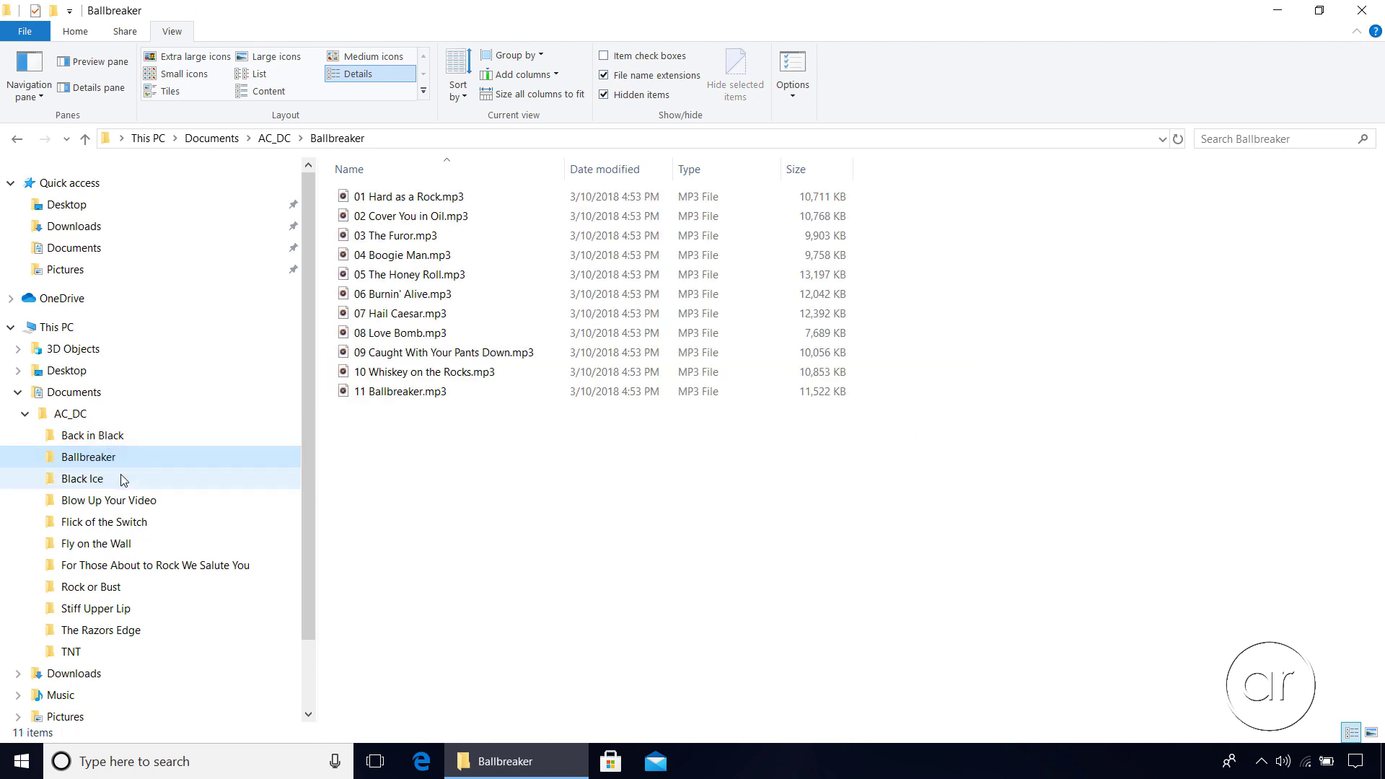
{"action": "left_click", "coordinate": [123, 480]}
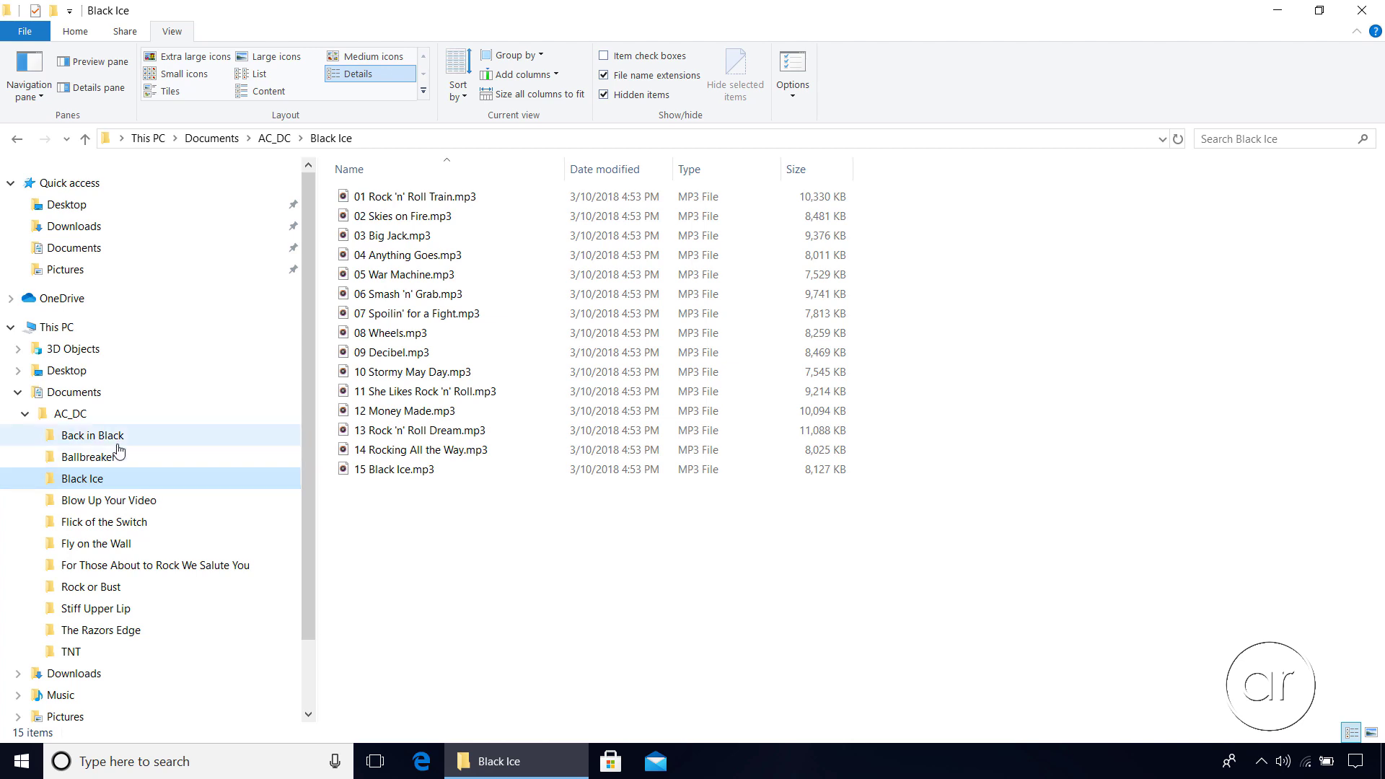
{"action": "left_click", "coordinate": [118, 440]}
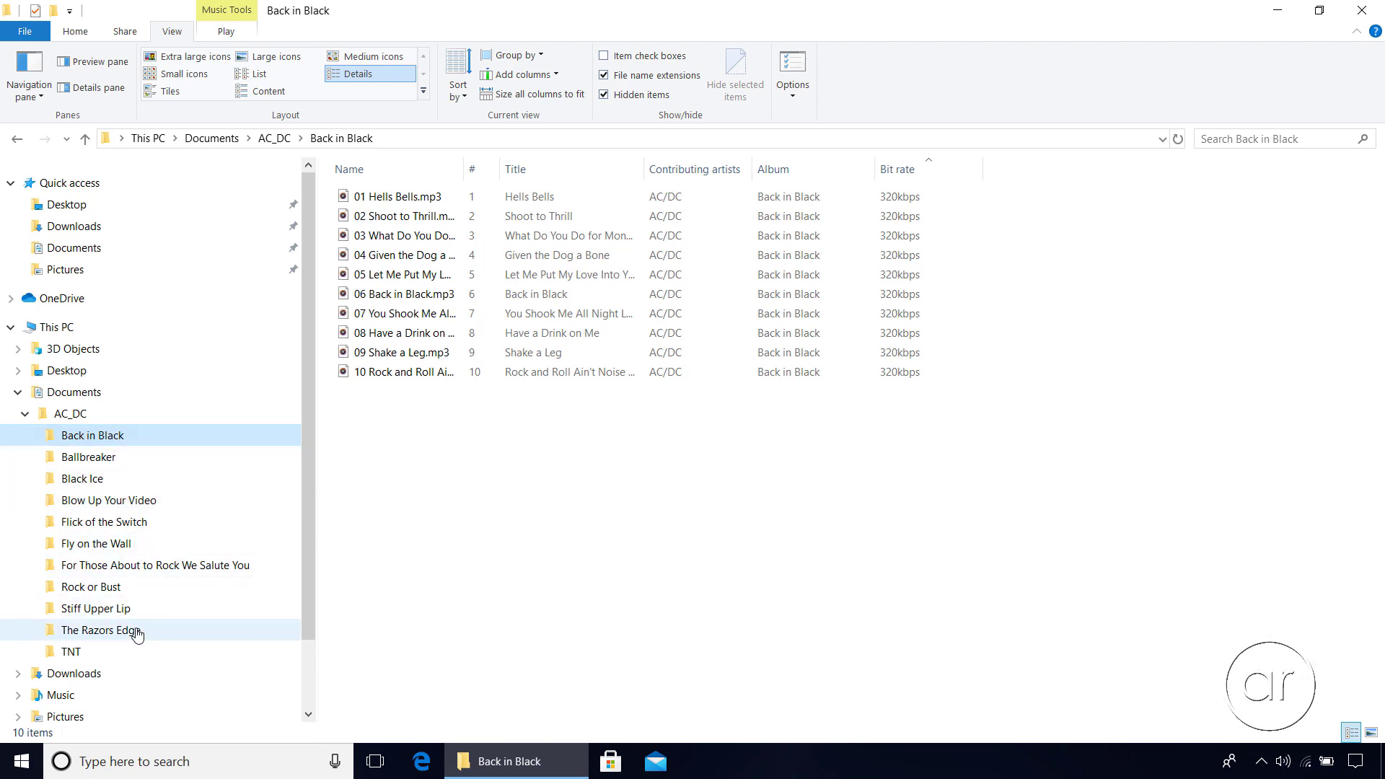
{"action": "left_click", "coordinate": [76, 421]}
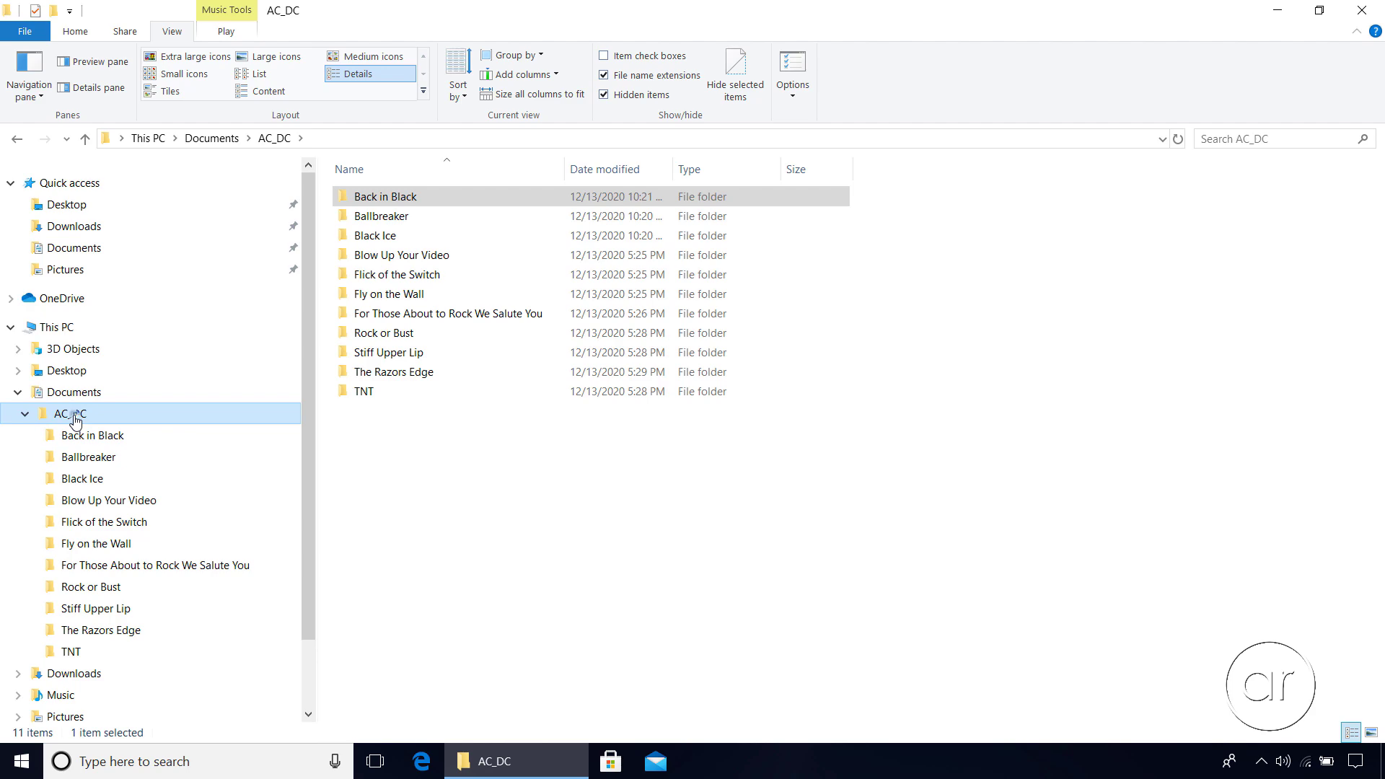
Set AC_DC's Properties 'Optimize this folder for' option to Music, including its subfolders
{"action": "right_click", "coordinate": [76, 421]}
{"action": "left_click", "coordinate": [130, 489]}
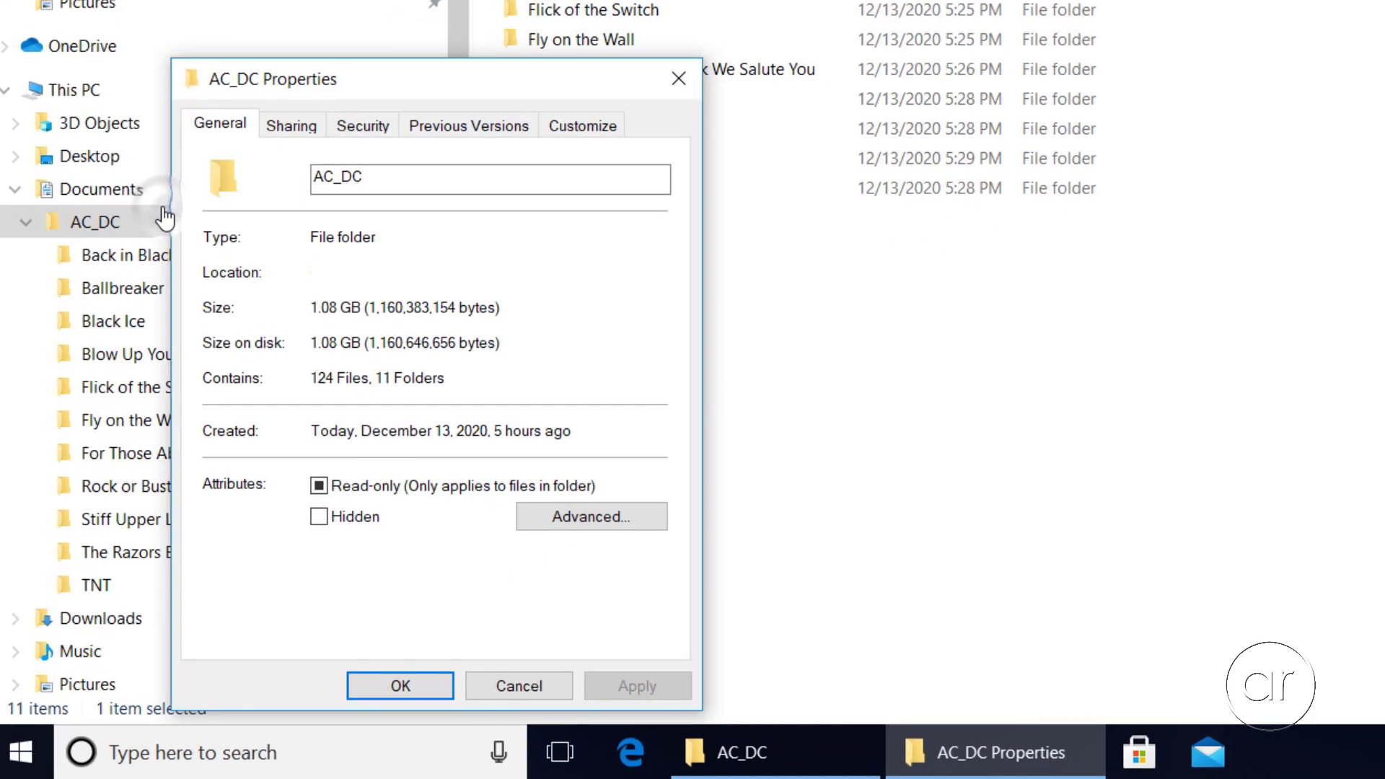
{"action": "left_click", "coordinate": [609, 127]}
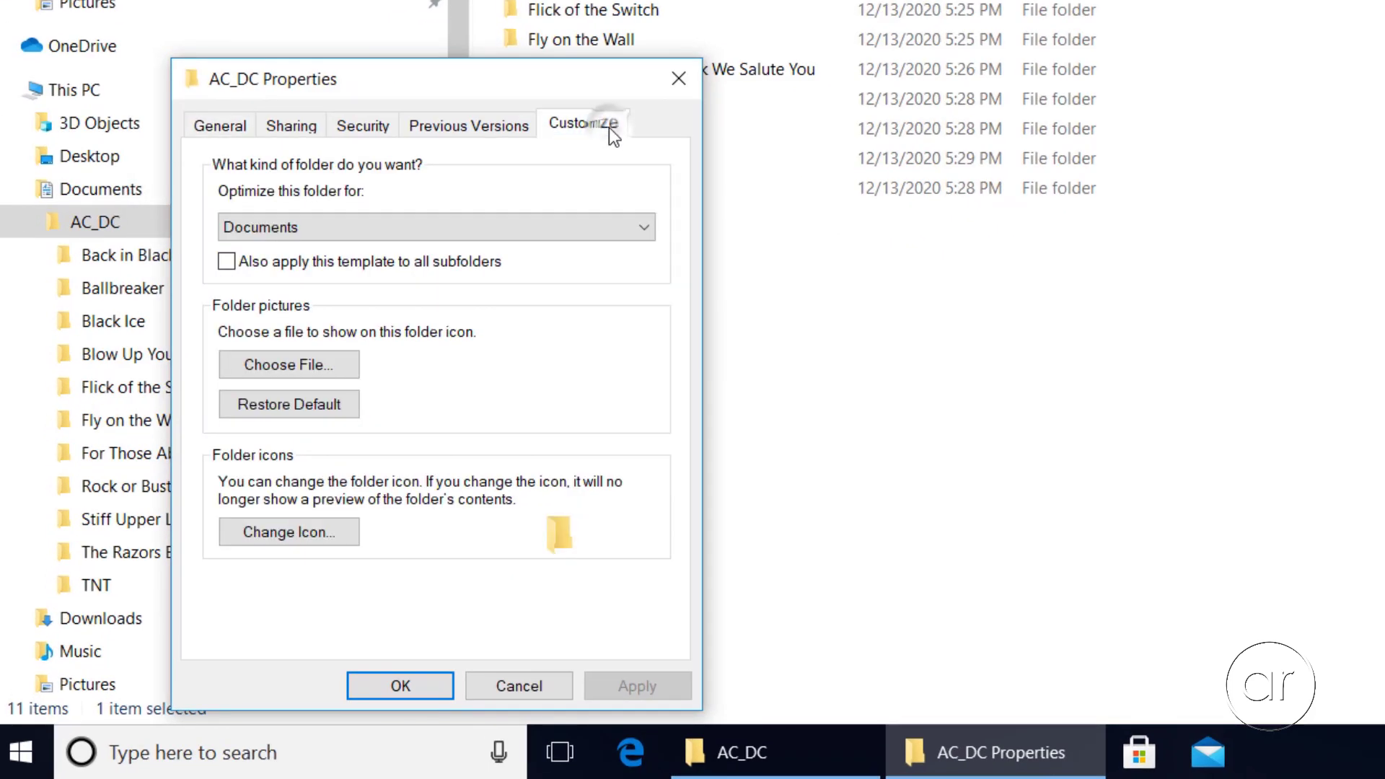
{"action": "left_click", "coordinate": [494, 224]}
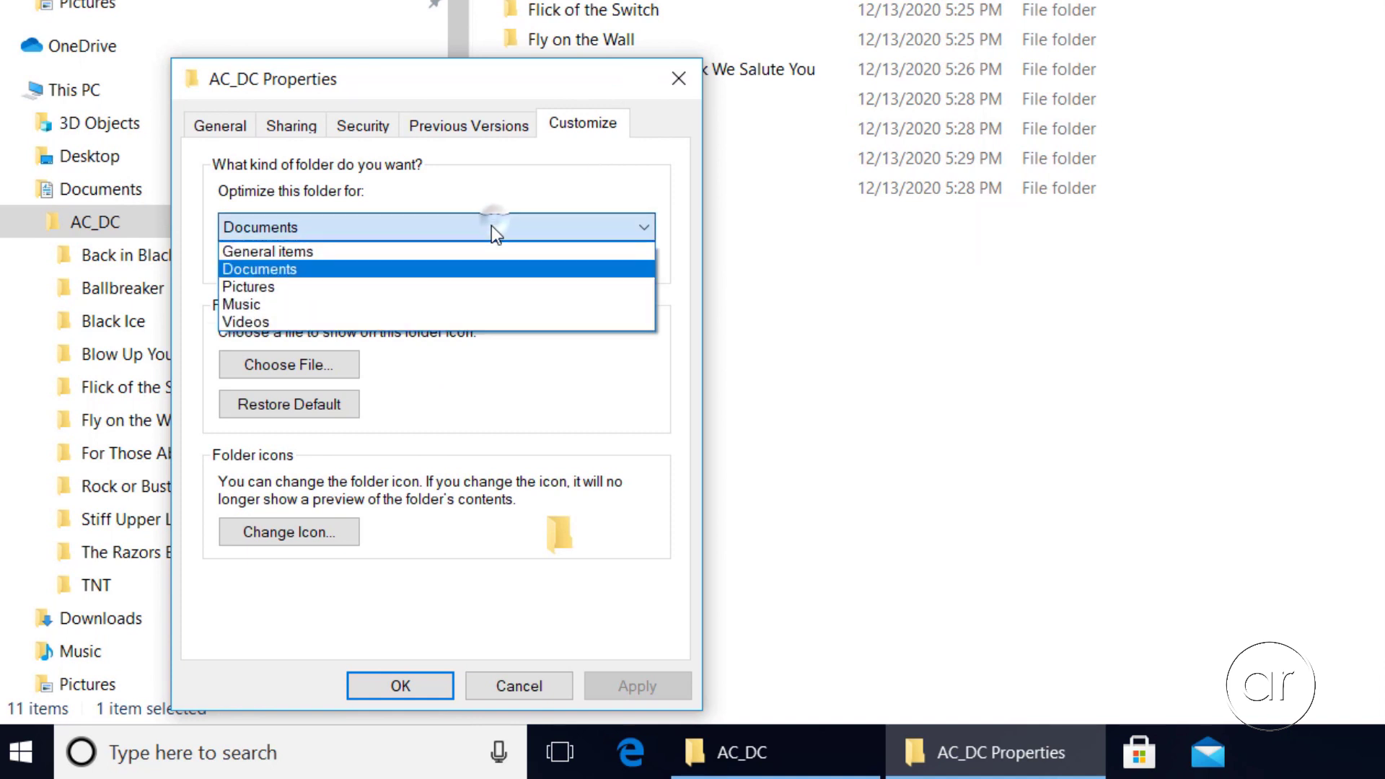
{"action": "left_click", "coordinate": [466, 304]}
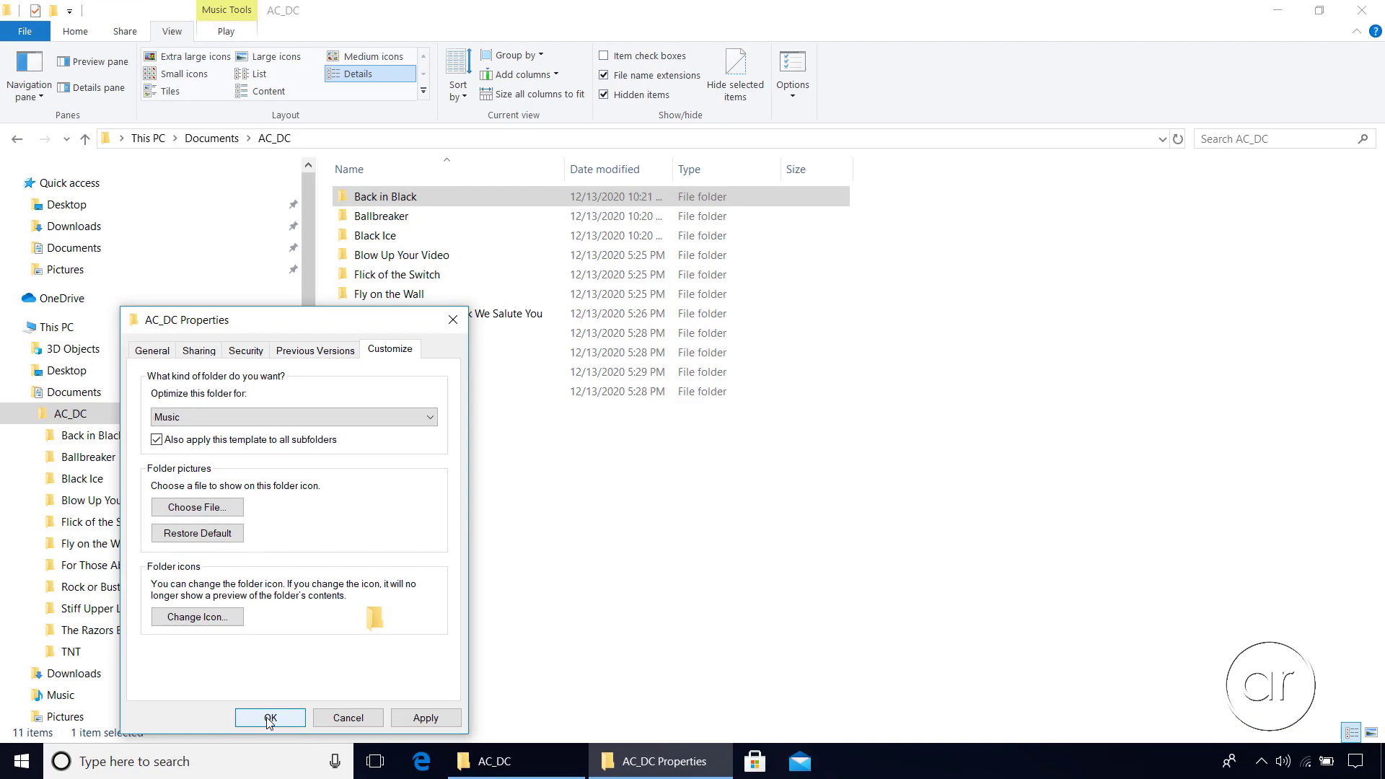
{"action": "left_click", "coordinate": [400, 685]}
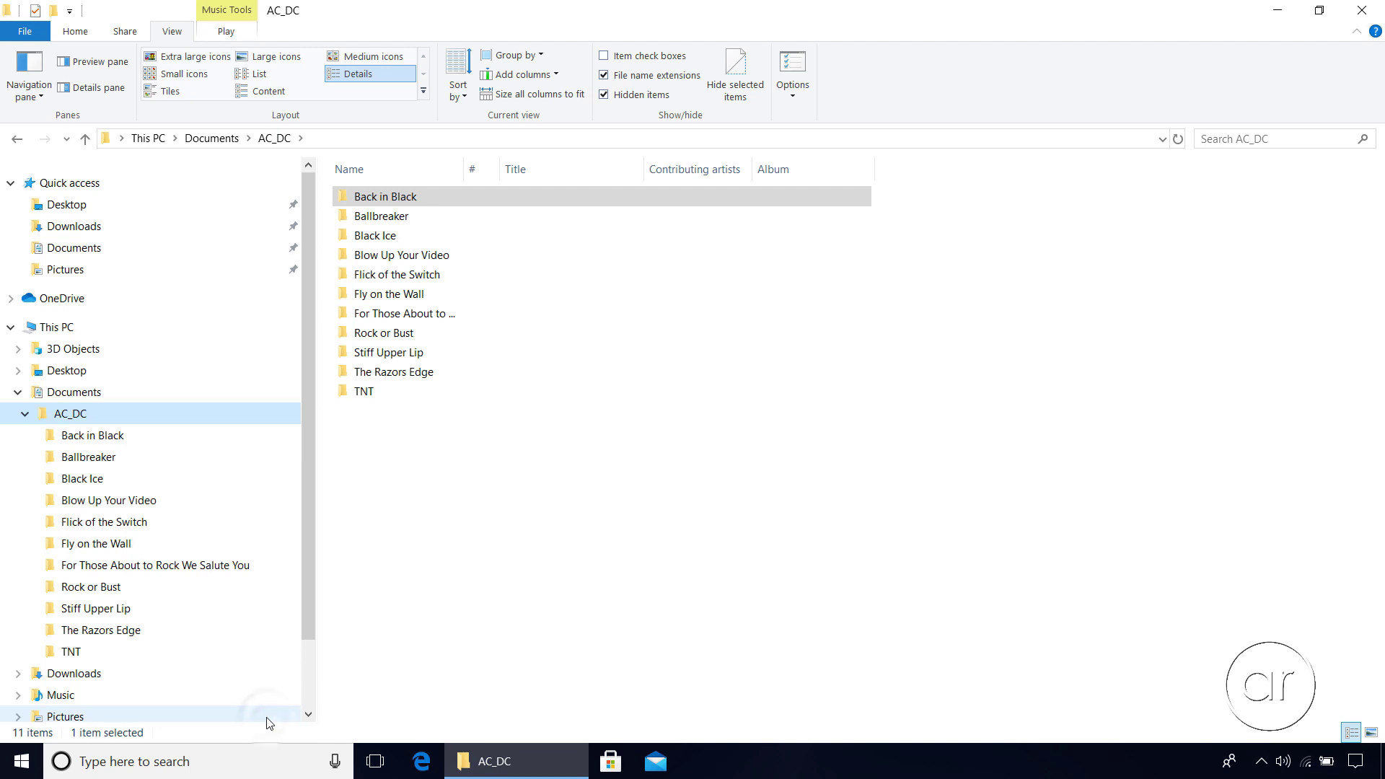
Check the Blow Up Your Video and Ballbreaker folders, then return to Back in Black
{"action": "left_click", "coordinate": [133, 508]}
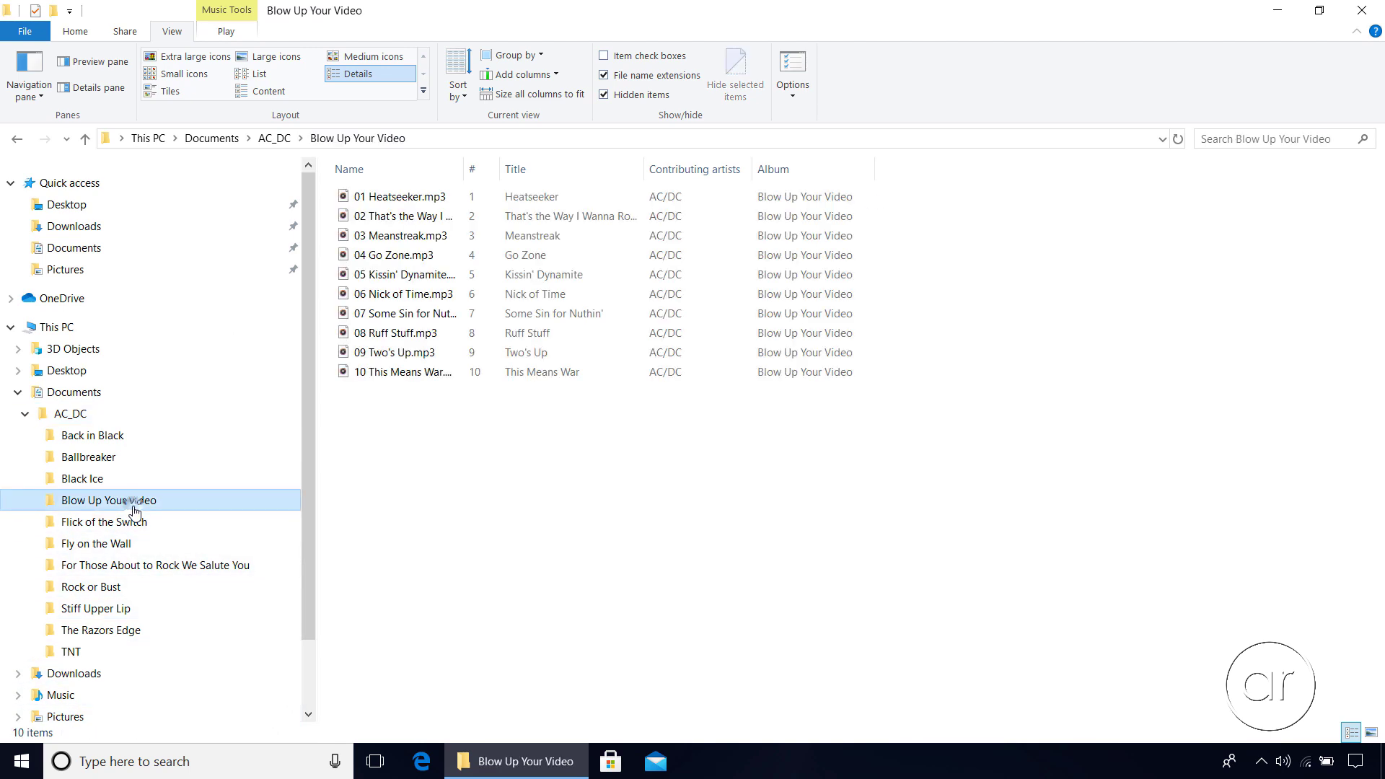
{"action": "left_click", "coordinate": [143, 463]}
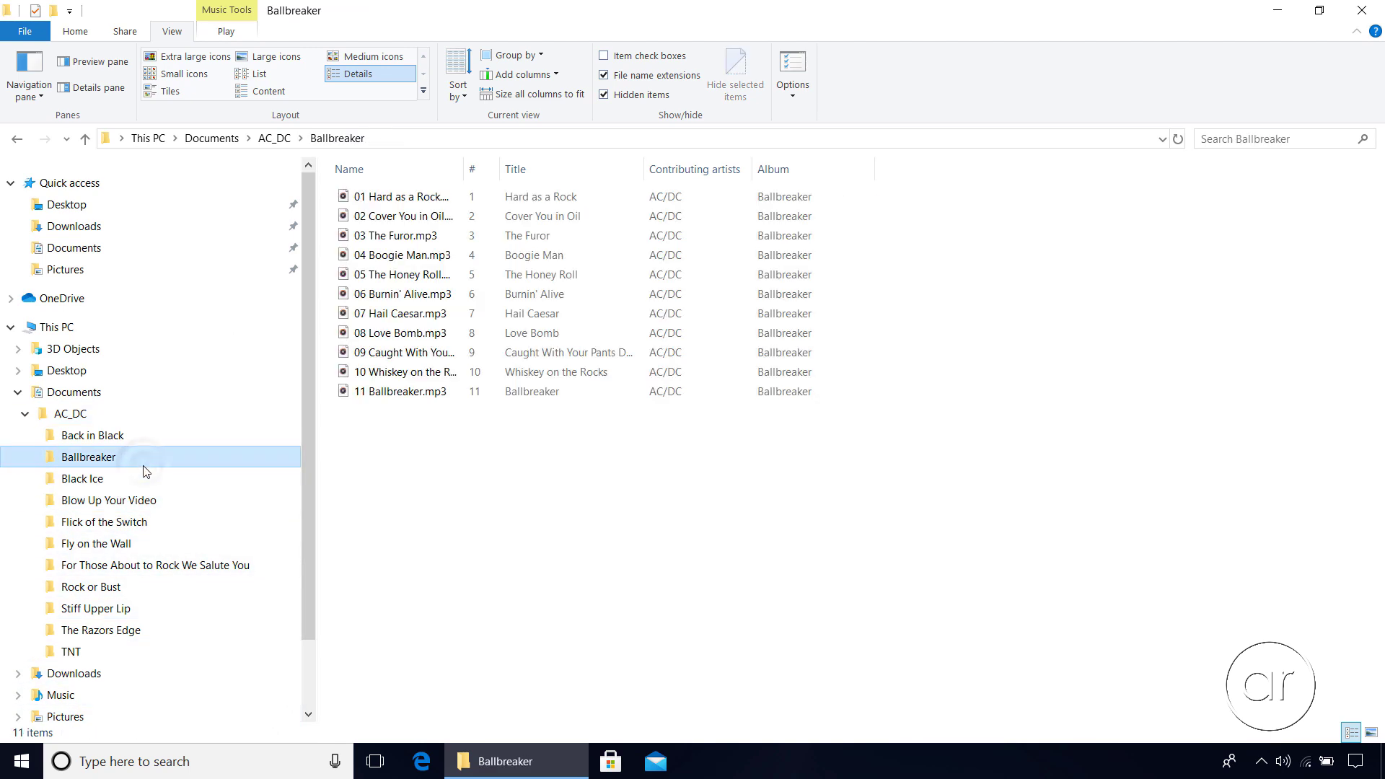
{"action": "left_click", "coordinate": [140, 440]}
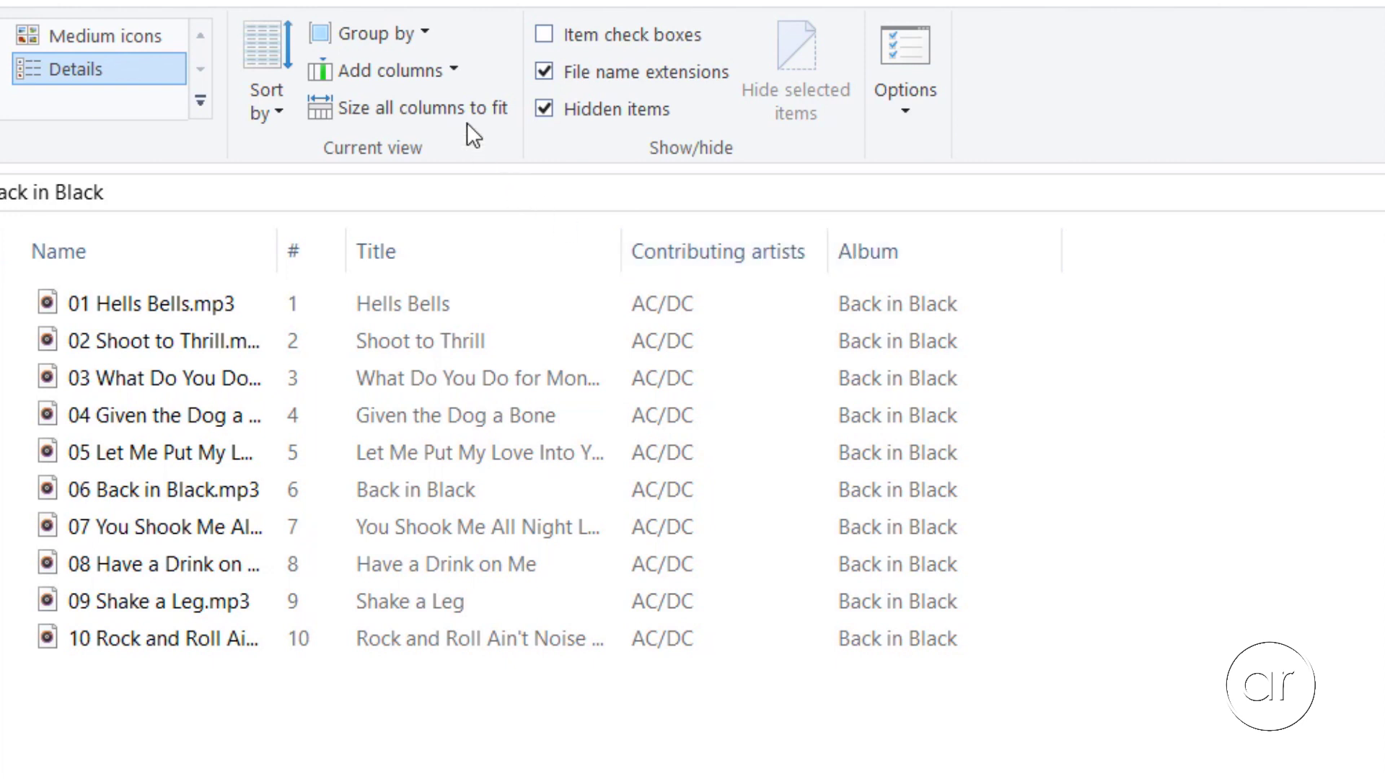
Add a Bit rate column to Back in Black and move it directly after #
{"action": "left_click", "coordinate": [449, 71]}
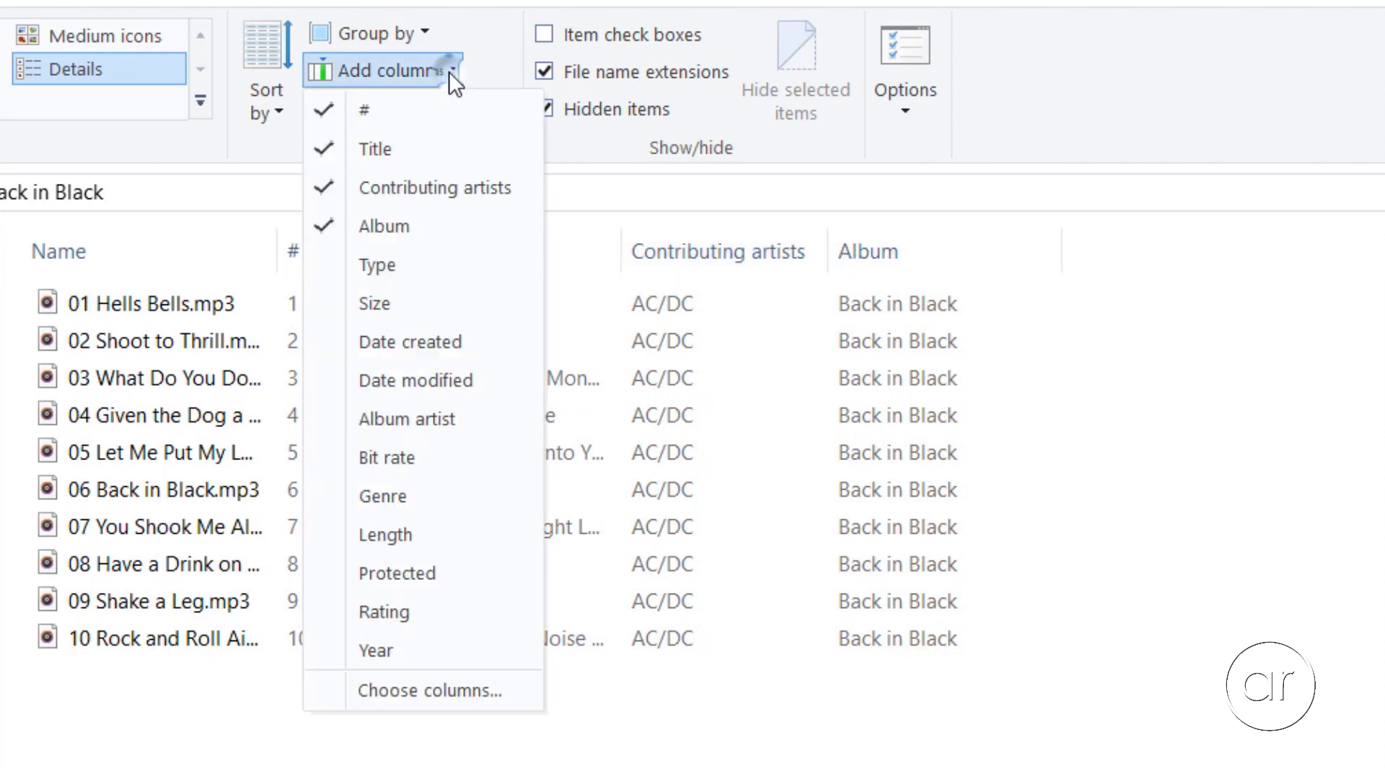
{"action": "left_click", "coordinate": [398, 456]}
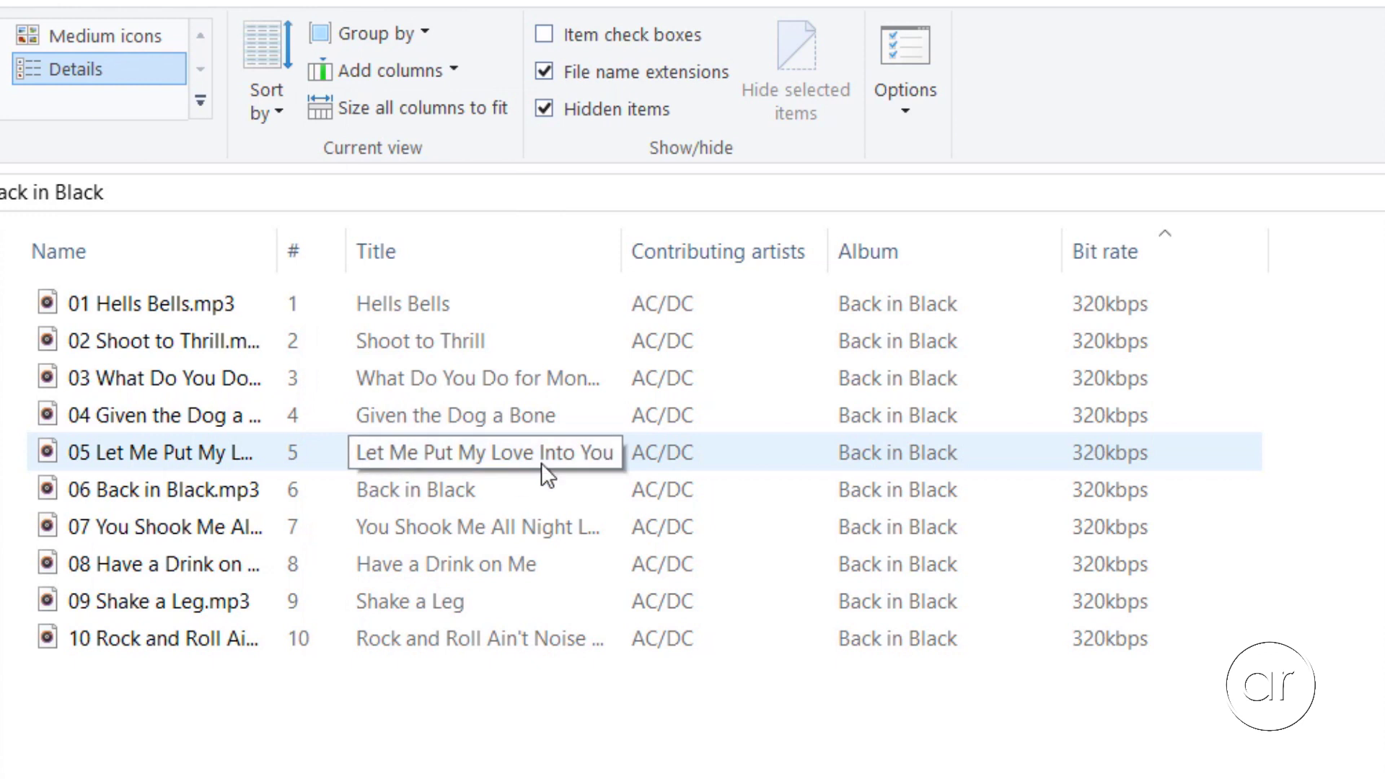
{"action": "left_click_drag", "start_coordinate": [1094, 254], "coordinate": [561, 273]}
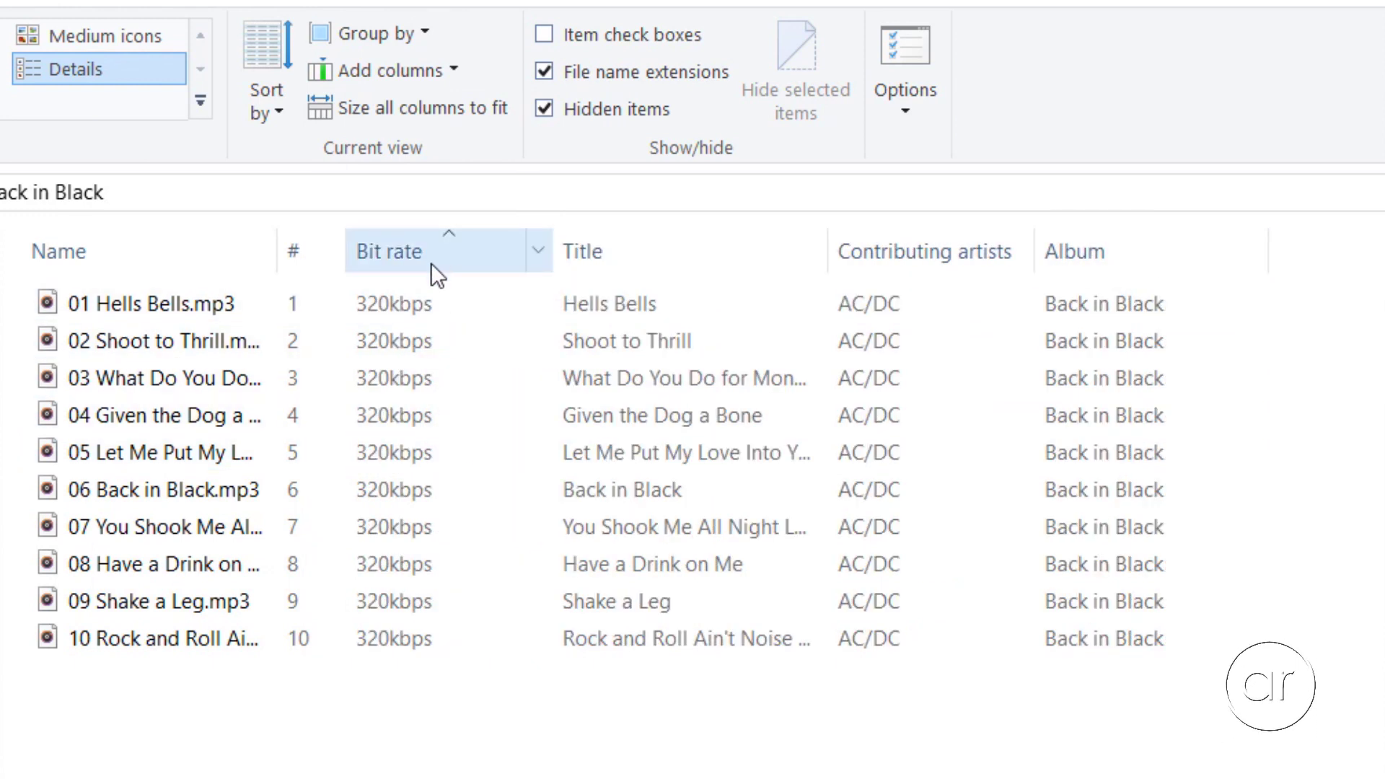
{"action": "left_click", "coordinate": [933, 96]}
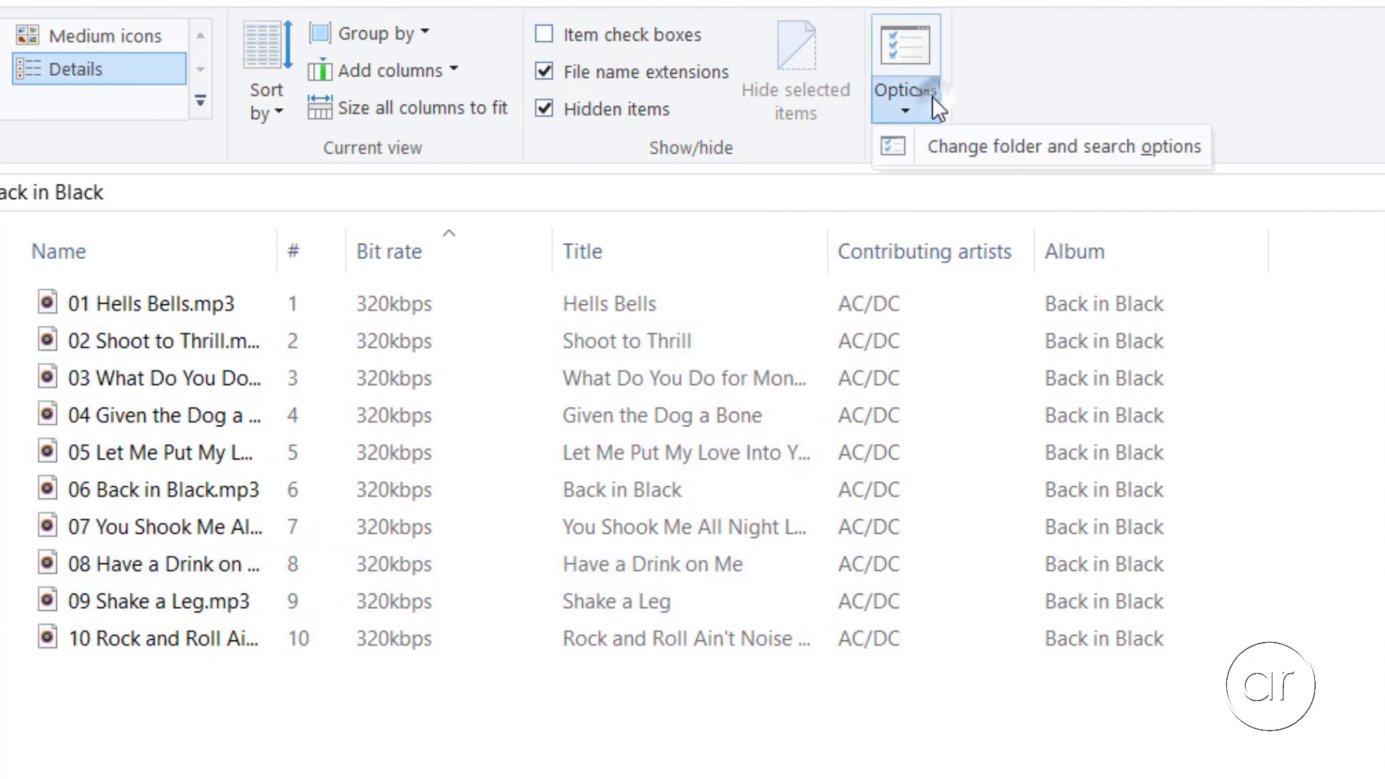
Apply Back in Black's view, with Bit rate after #, to all music folders via Folder Options
{"action": "left_click", "coordinate": [981, 144]}
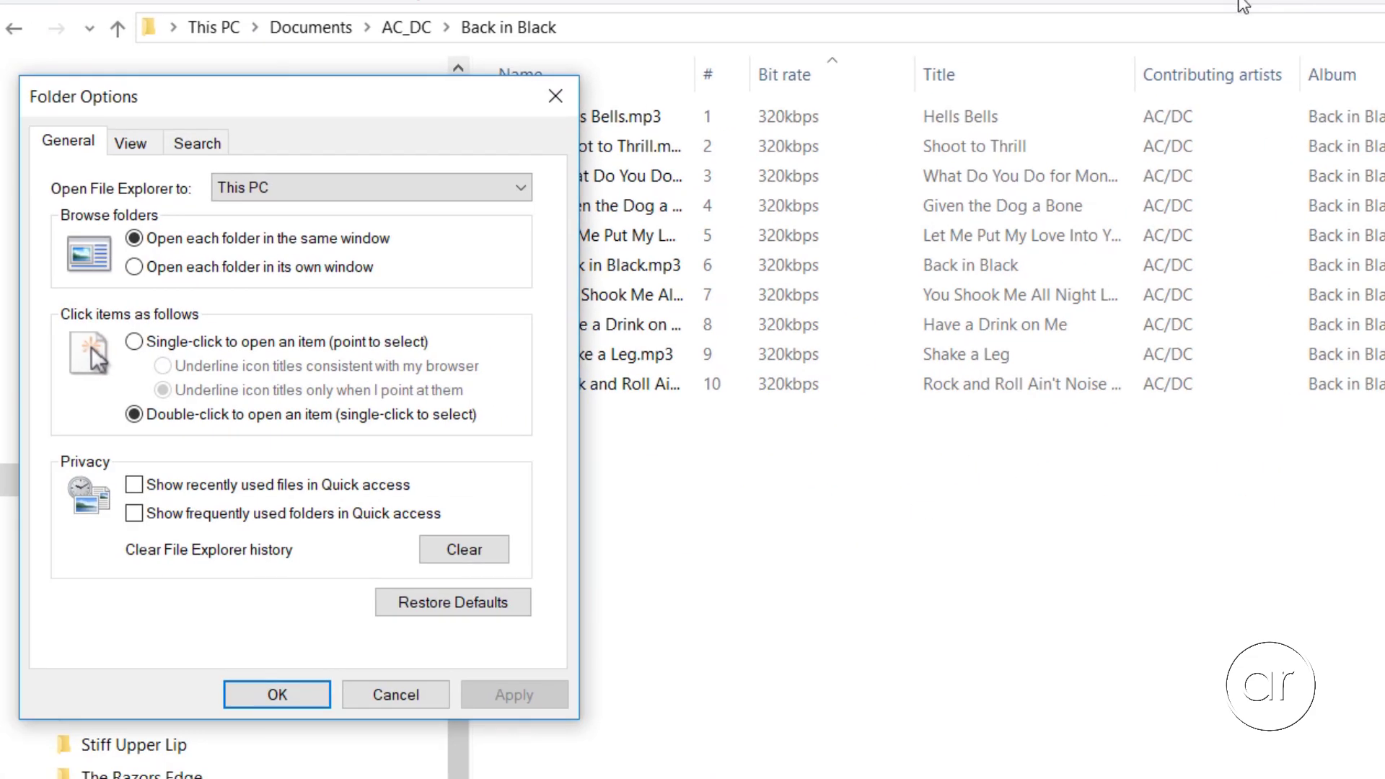
{"action": "left_click", "coordinate": [131, 144]}
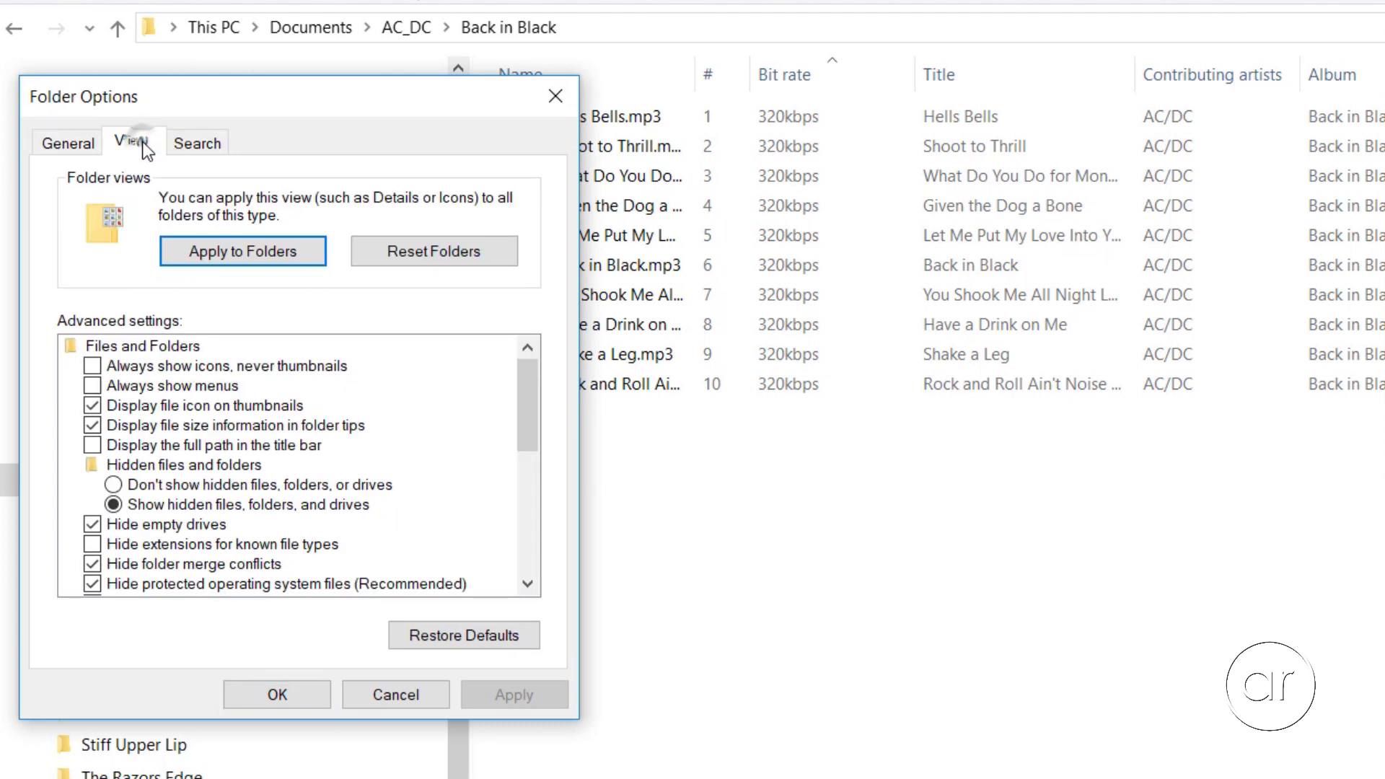
{"action": "left_click", "coordinate": [246, 263]}
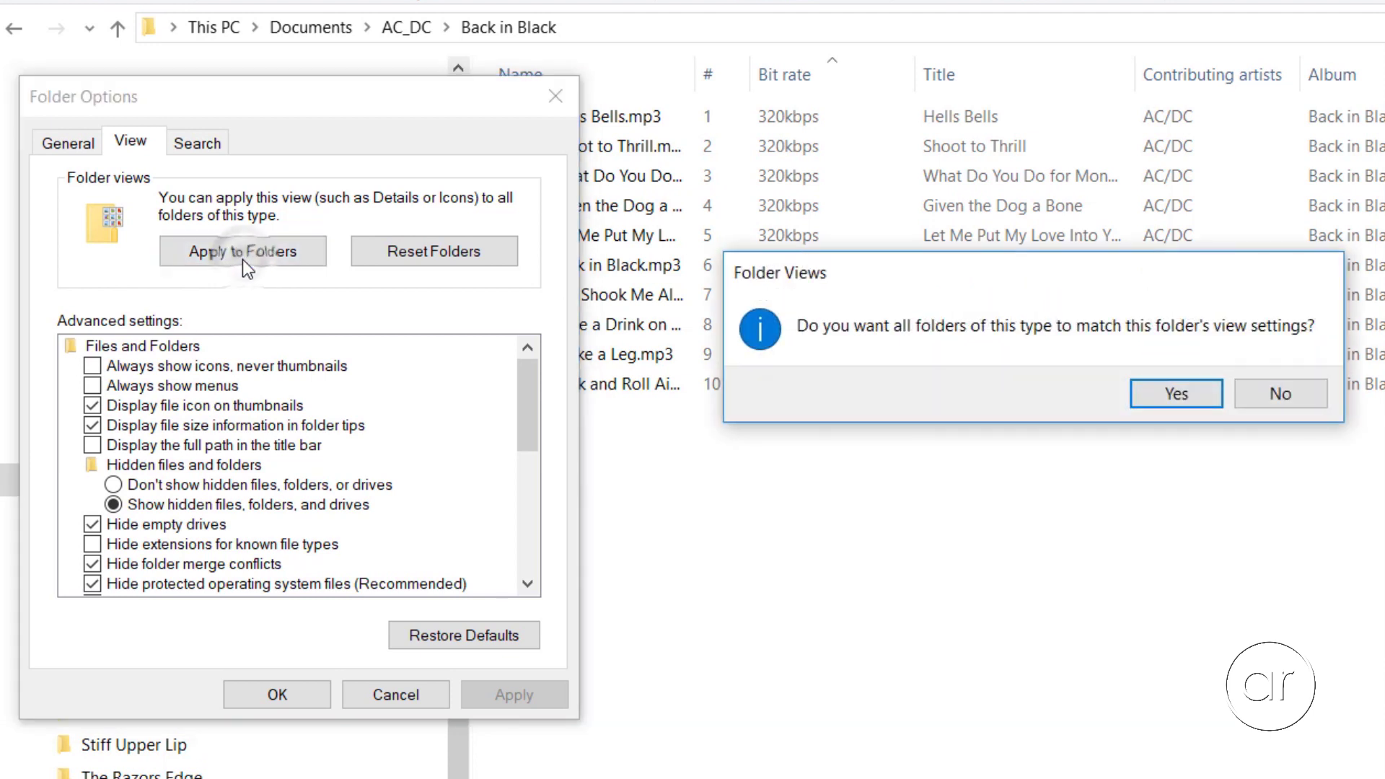
{"action": "left_click", "coordinate": [1176, 402]}
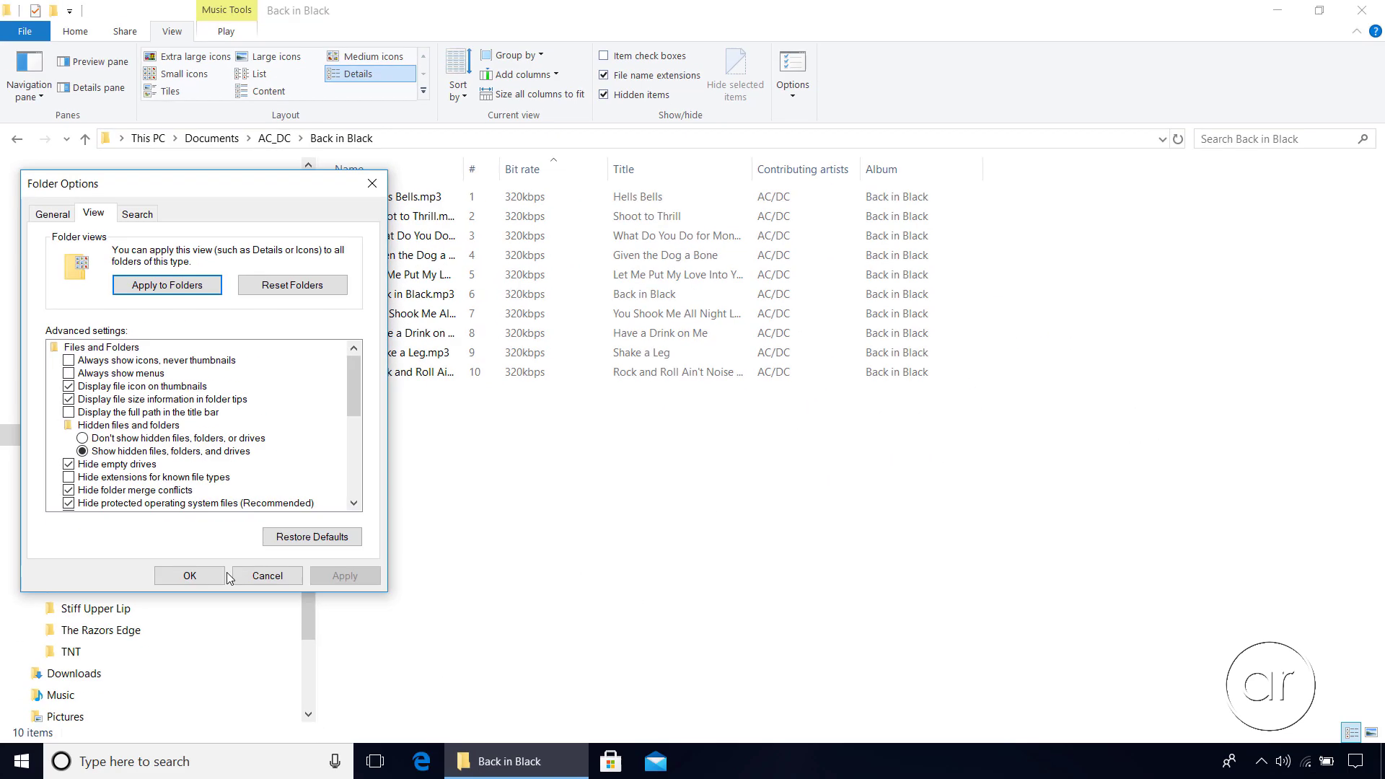
{"action": "key", "text": "Return"}
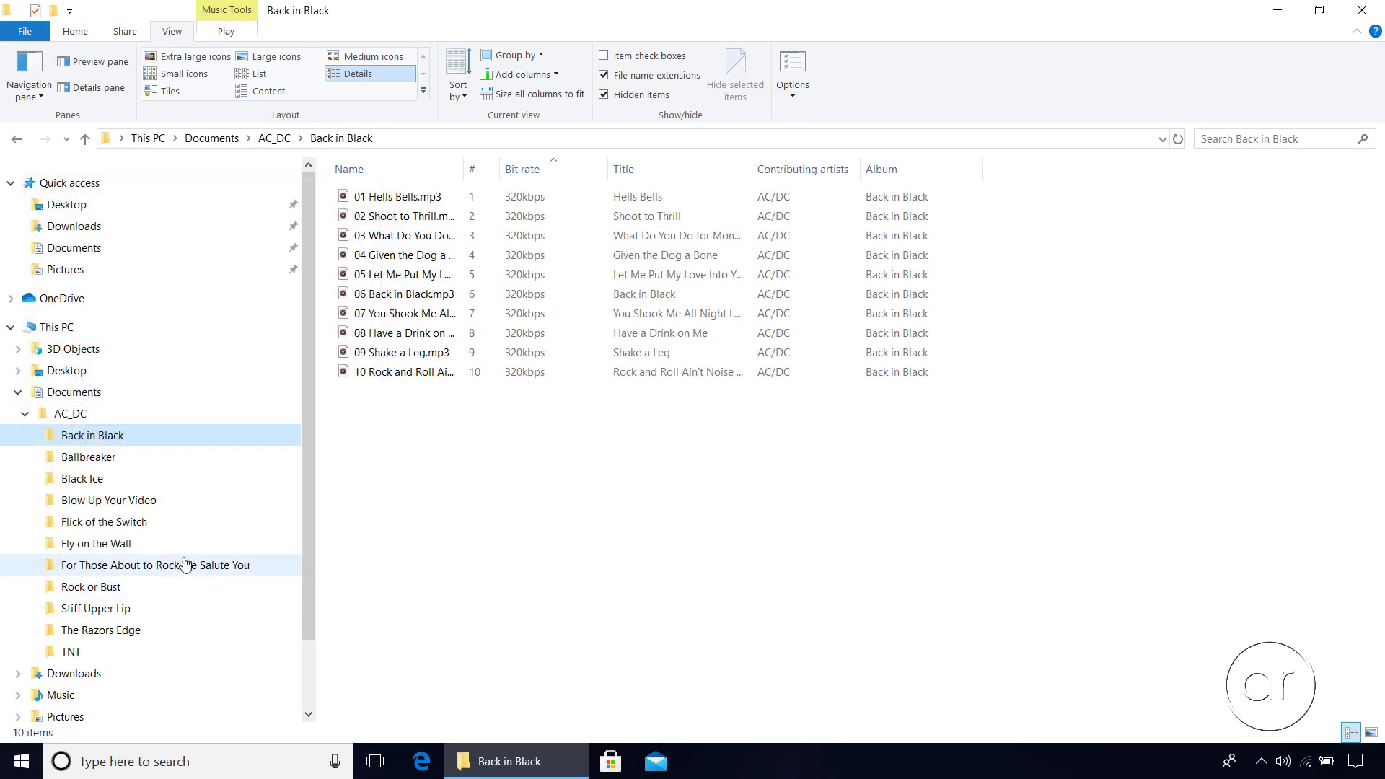
Check Black Ice, Blow Up Your Video, Flick of the Switch and Fly on the Wall show Bit rate after #
{"action": "left_click", "coordinate": [102, 481]}
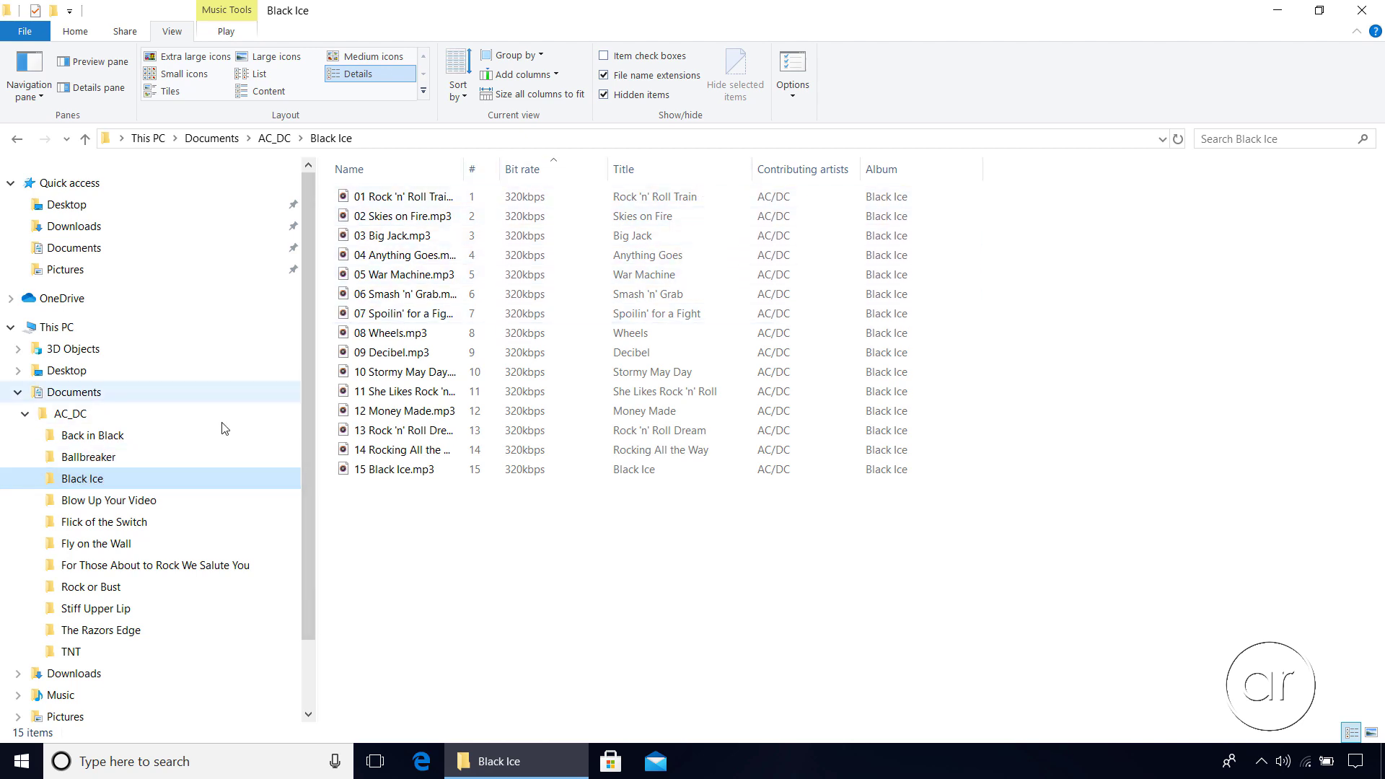
{"action": "left_click", "coordinate": [126, 501]}
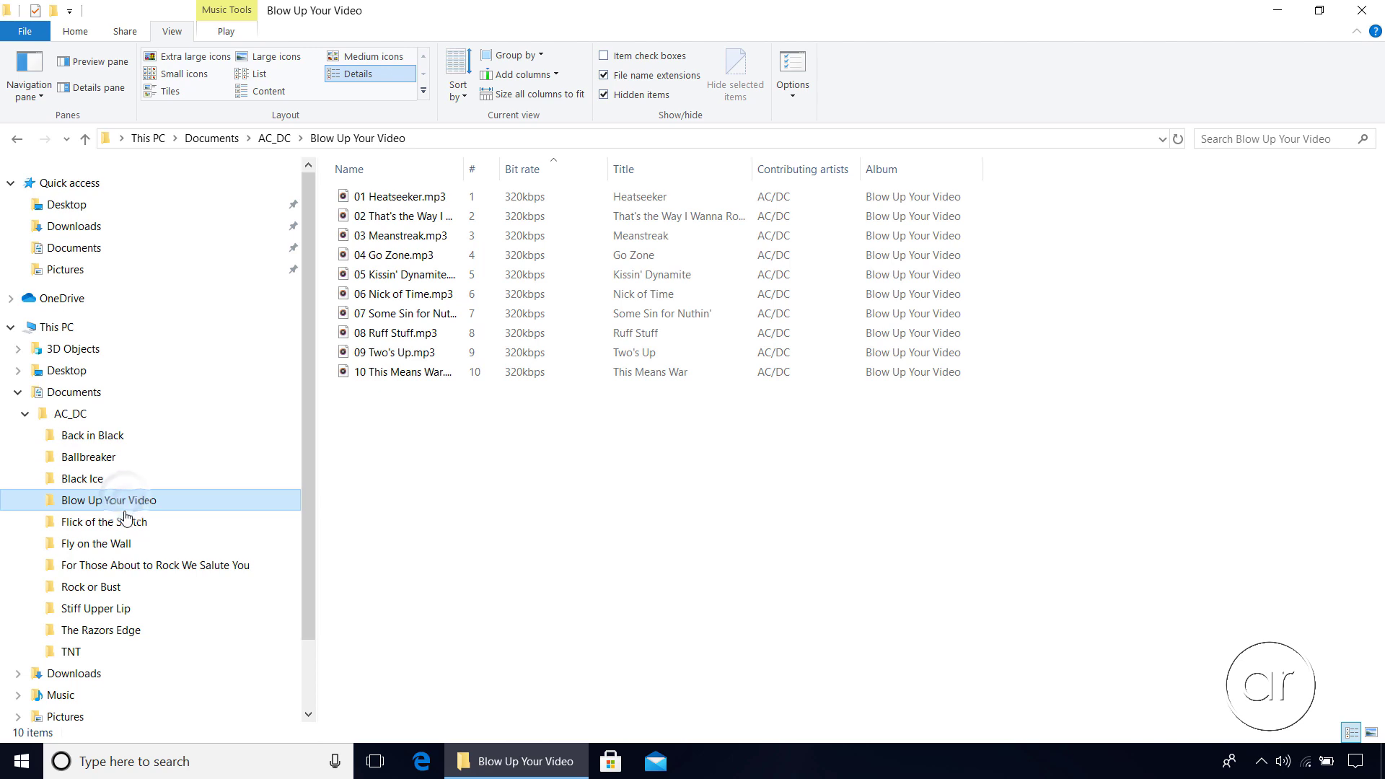
{"action": "left_click", "coordinate": [128, 521]}
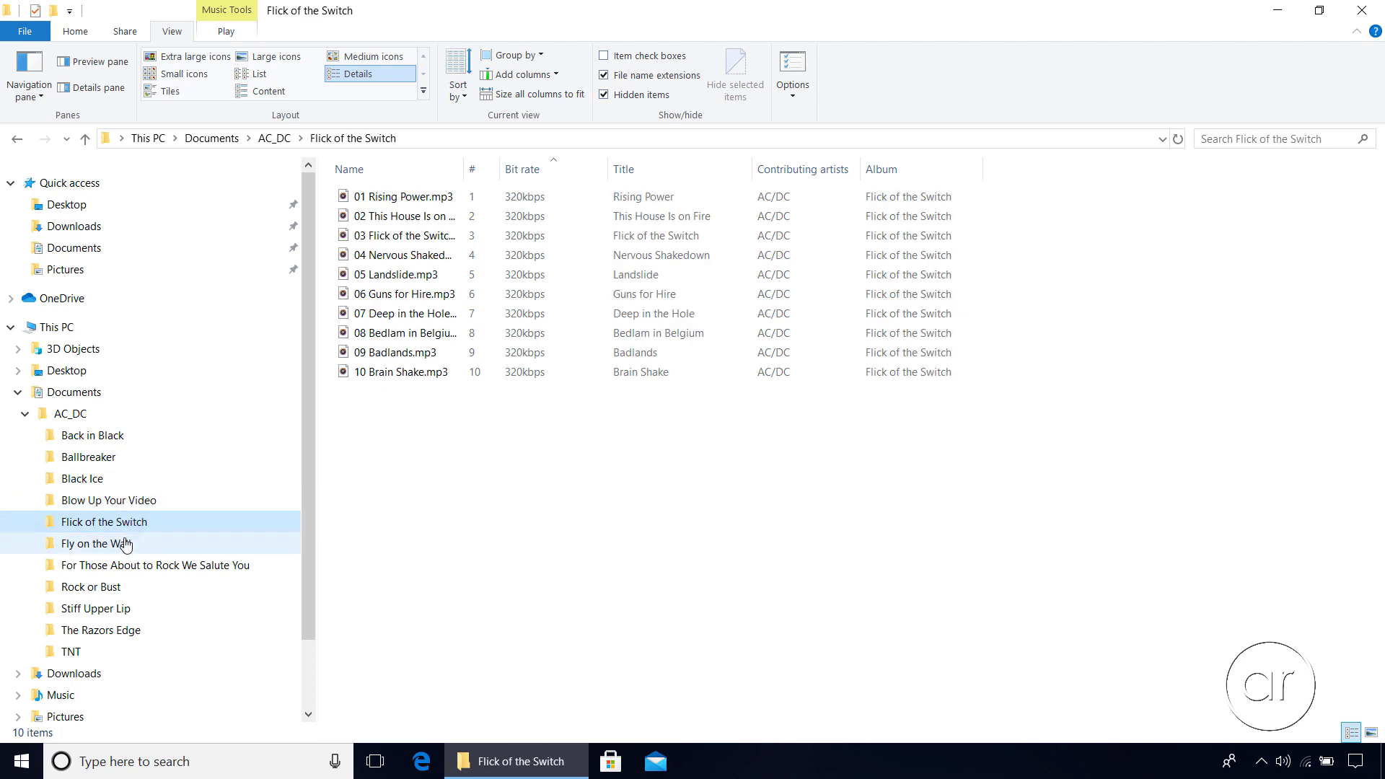
{"action": "left_click", "coordinate": [126, 543]}
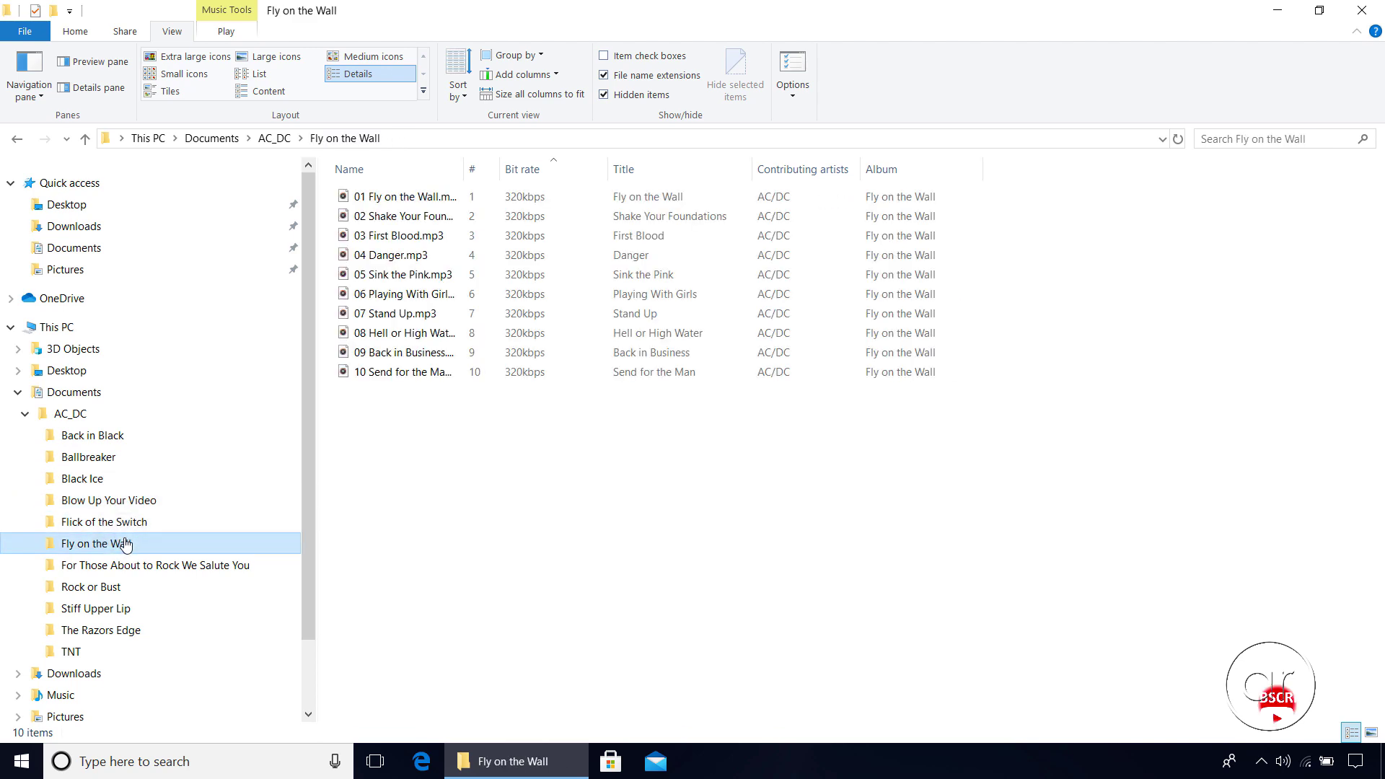